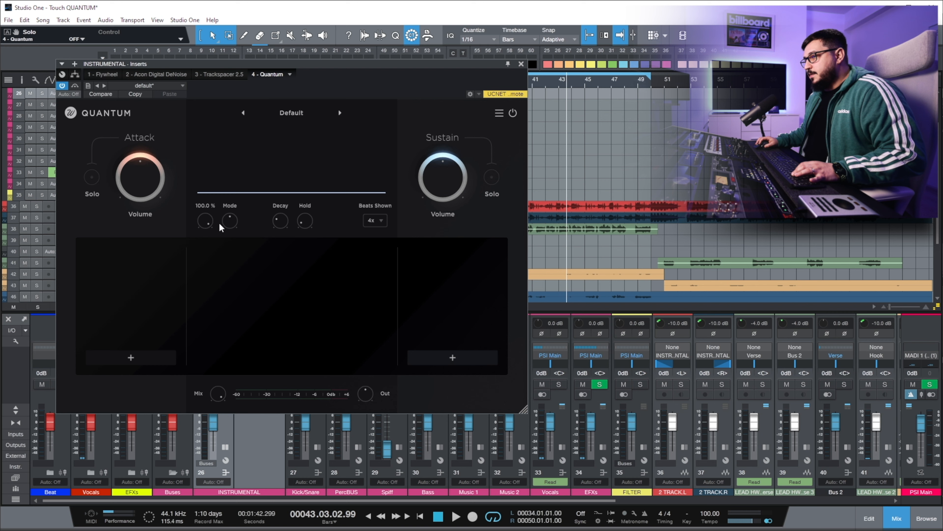
- Examine Quantum's Beats Shown options and the effects available for the attack and sustain sections
{"action": "left_click", "coordinate": [375, 221]}
{"action": "left_click", "coordinate": [221, 160]}
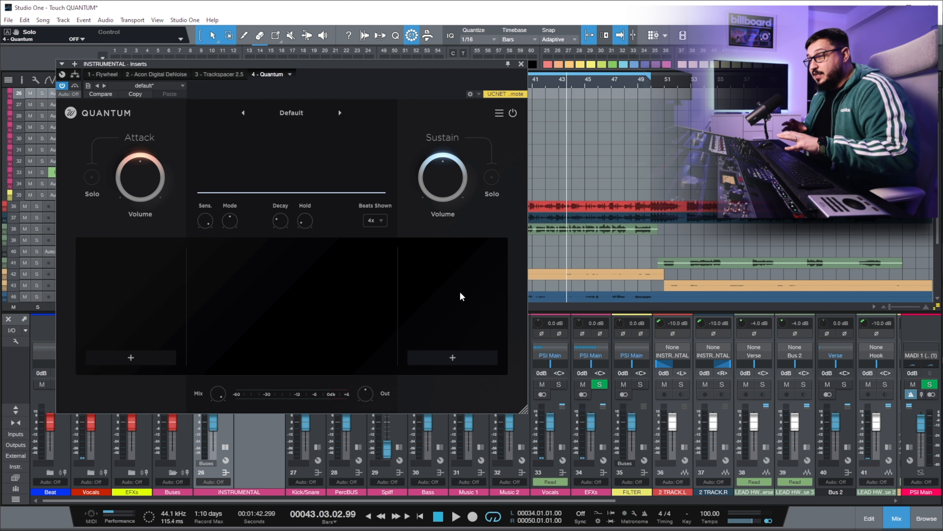
{"action": "left_click", "coordinate": [131, 357]}
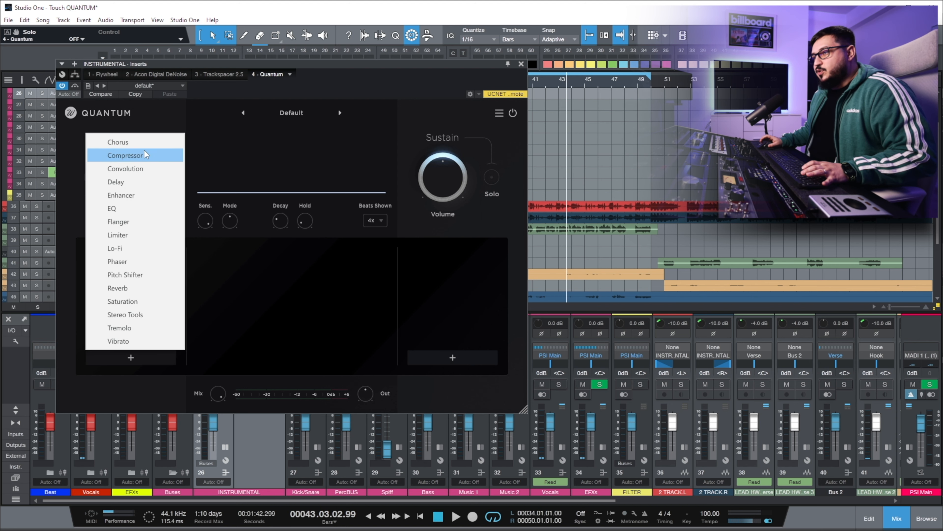
{"action": "left_click", "coordinate": [125, 320]}
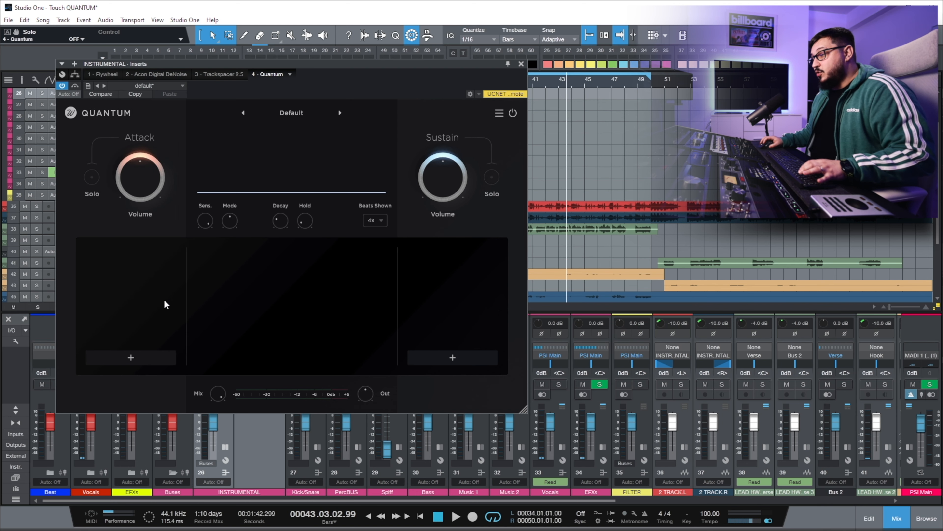
{"action": "left_click", "coordinate": [471, 358]}
{"action": "left_click", "coordinate": [337, 334]}
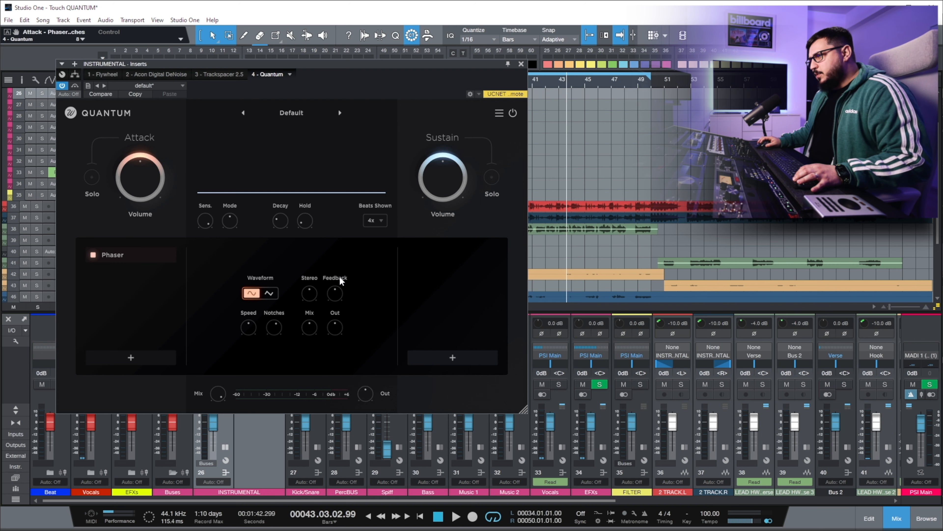
- Remove the Phaser from the attack section, then check its effect list and the output level control
{"action": "left_click", "coordinate": [168, 255]}
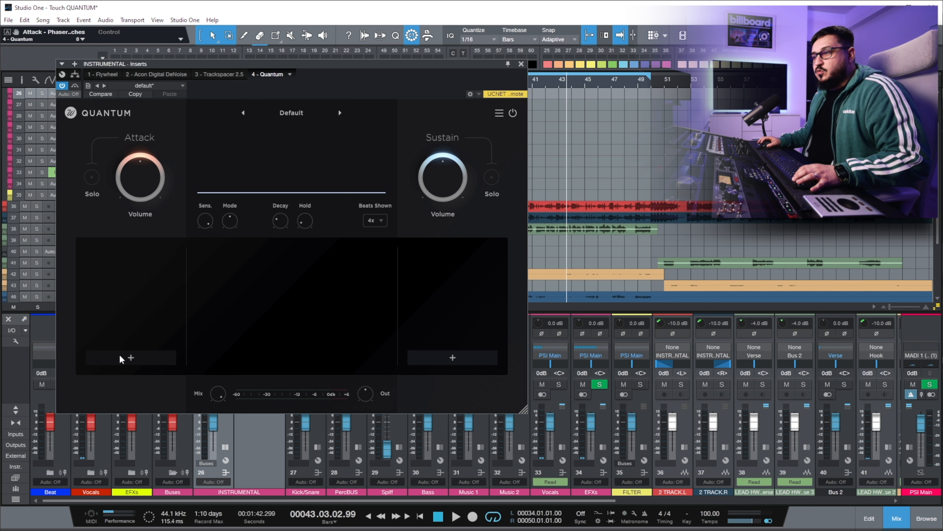
{"action": "left_click", "coordinate": [146, 363]}
{"action": "left_click", "coordinate": [246, 282]}
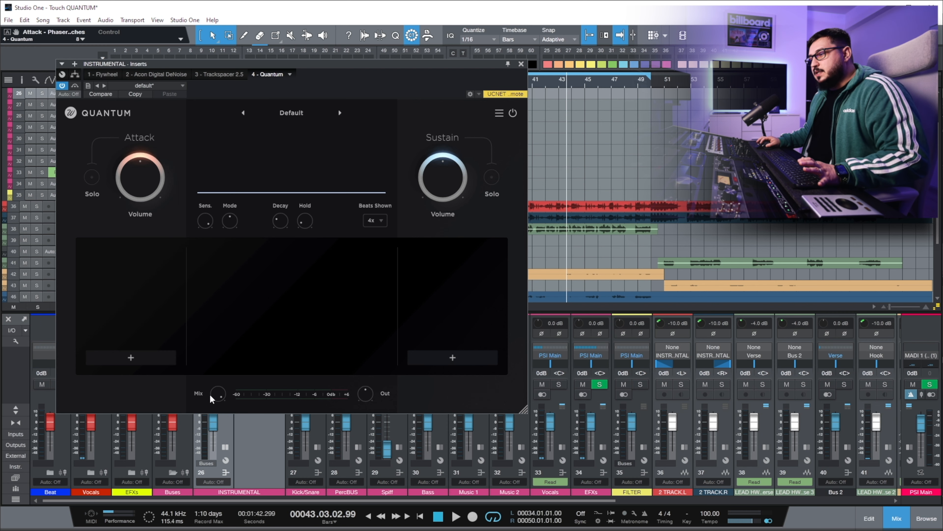
{"action": "left_click", "coordinate": [362, 395]}
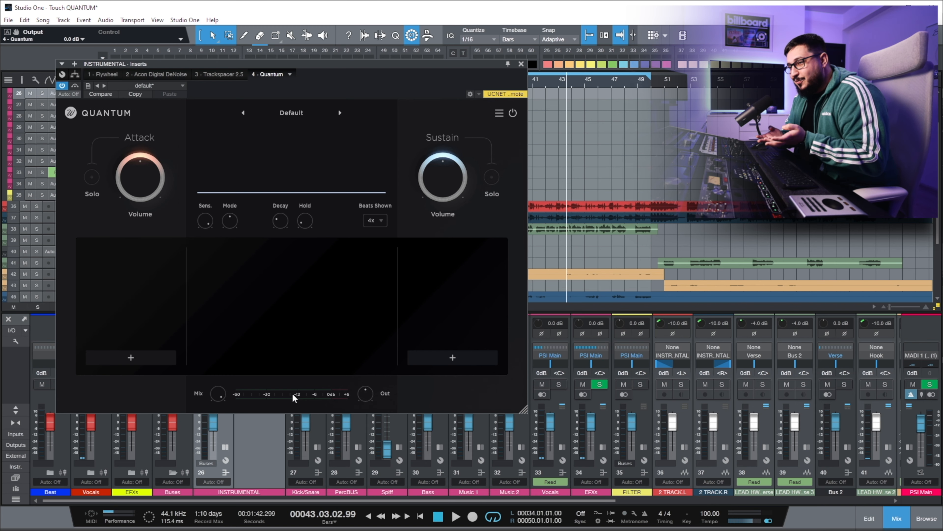
- Solo the INSTRUMENTAL channel and set the loop range to bars 19 to 34
{"action": "left_click", "coordinate": [221, 384]}
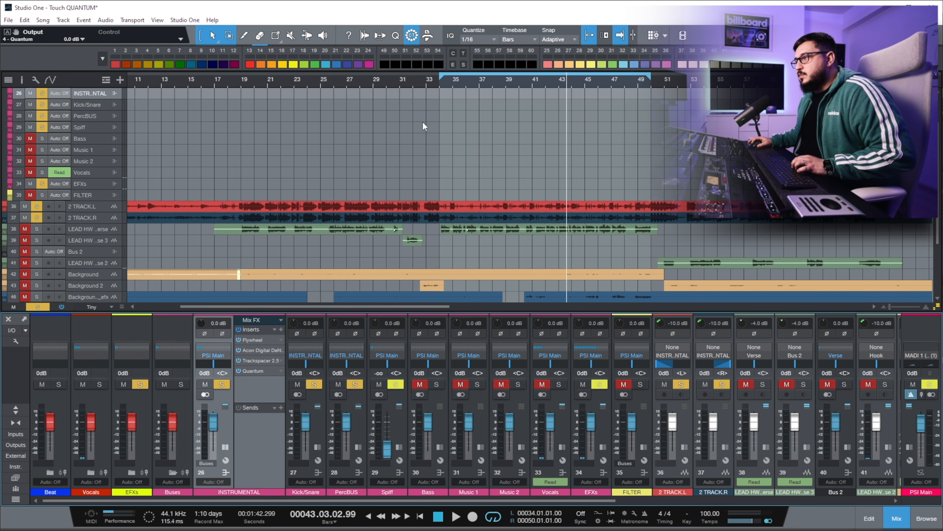
{"action": "left_click", "coordinate": [439, 85]}
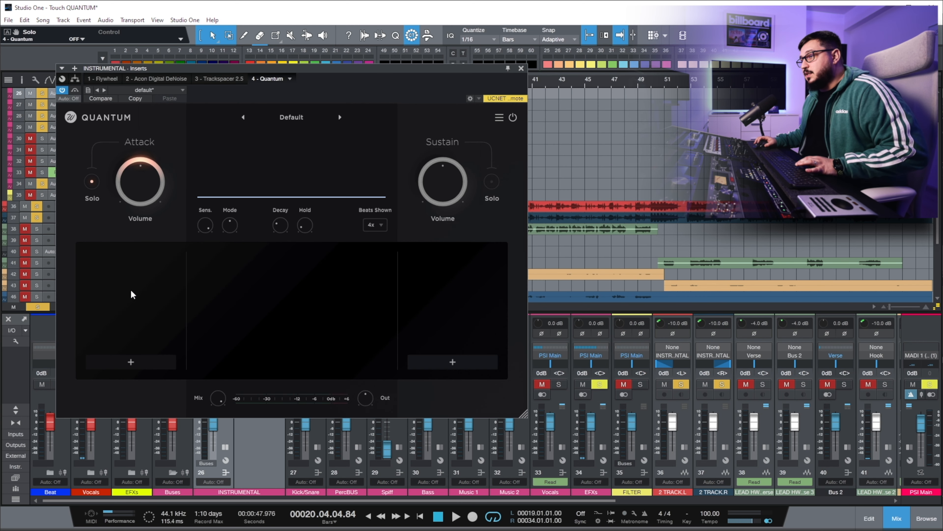
- Audition the loop with the attack soloed while trying out the Decay, Hold and Sensitivity controls
{"action": "mouse_move", "coordinate": [230, 227]}
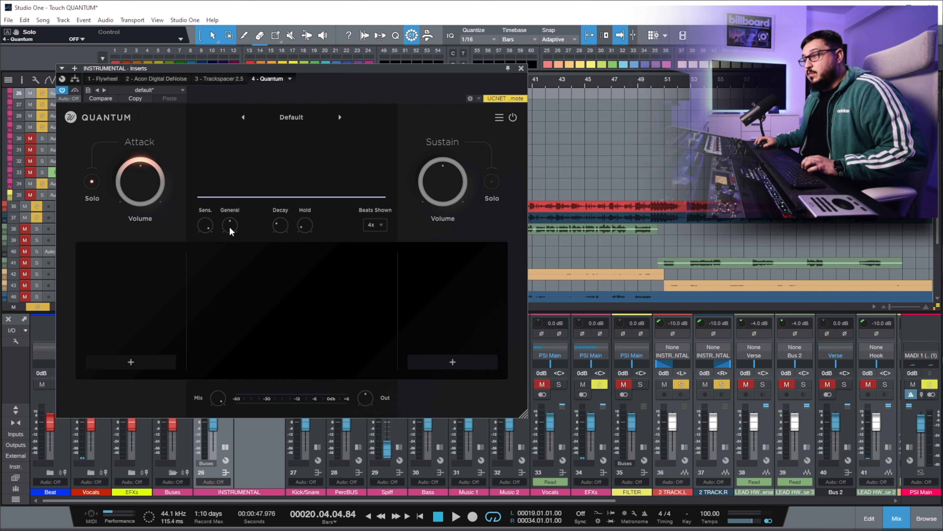
{"action": "key", "text": "space"}
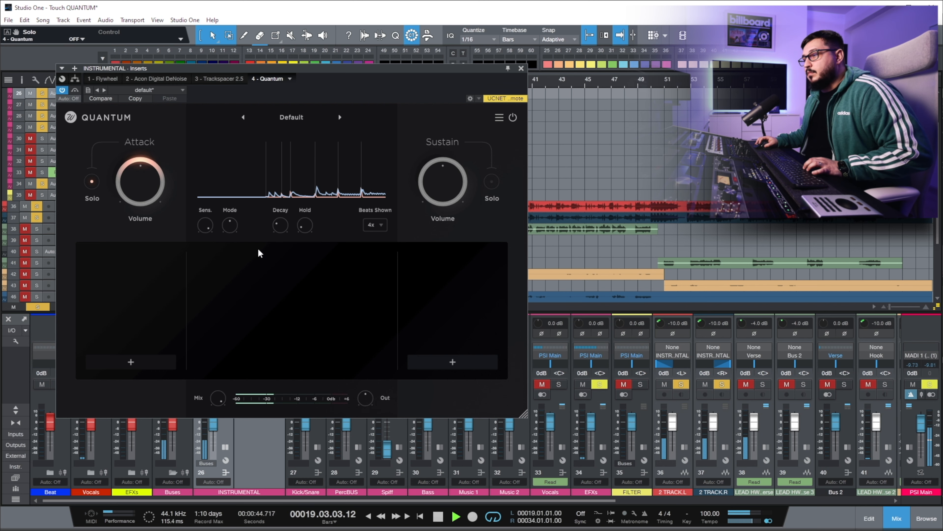
{"action": "left_click_drag", "start_coordinate": [283, 223], "coordinate": [318, 217]}
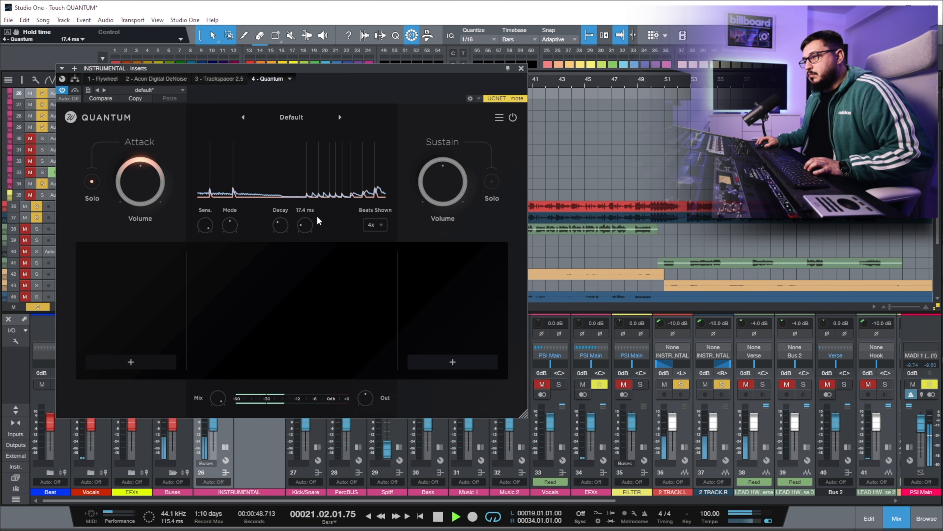
{"action": "left_click_drag", "start_coordinate": [208, 227], "coordinate": [206, 241]}
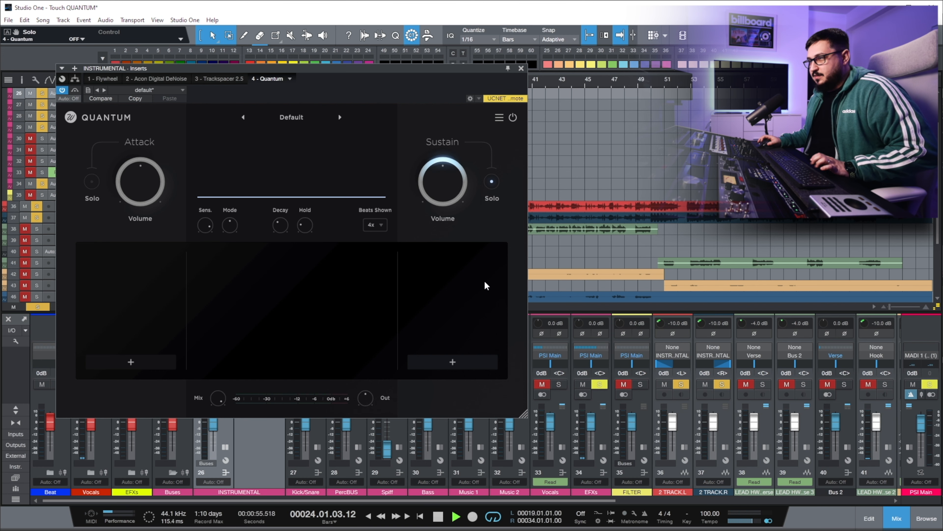
- Audition the soloed sustain signal, stop playback and turn off the sustain solo
{"action": "key", "text": "space"}
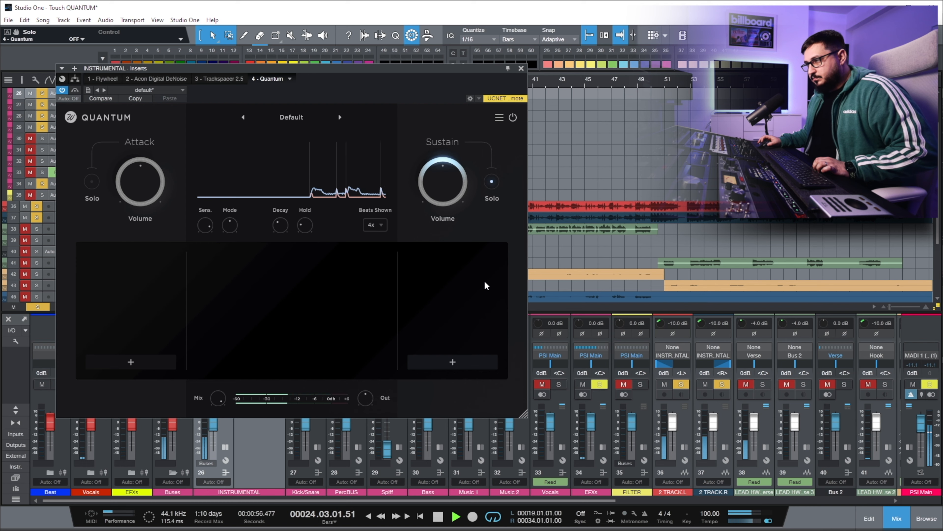
{"action": "key", "text": "space"}
{"action": "left_click", "coordinate": [492, 182]}
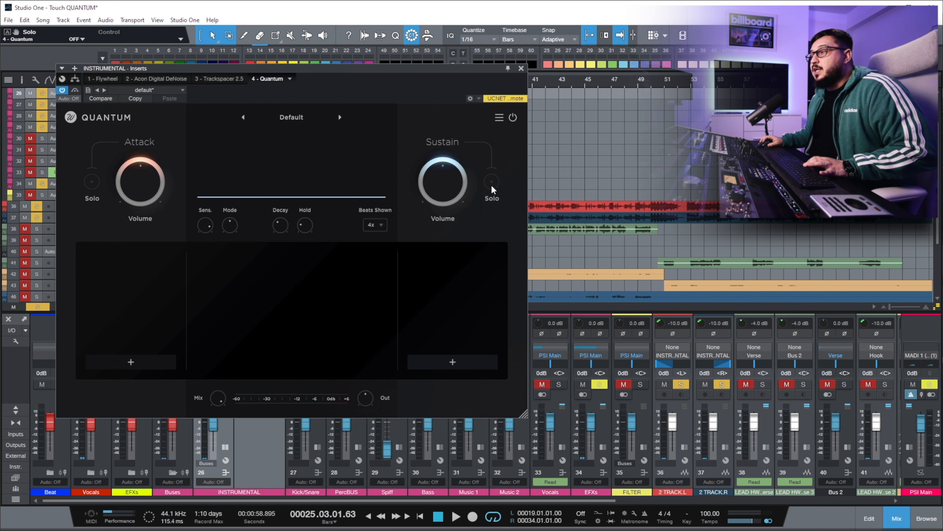
- Add Stereo Tools to the sustain section and audition the loop with its Side level fully off
{"action": "left_click", "coordinate": [452, 361]}
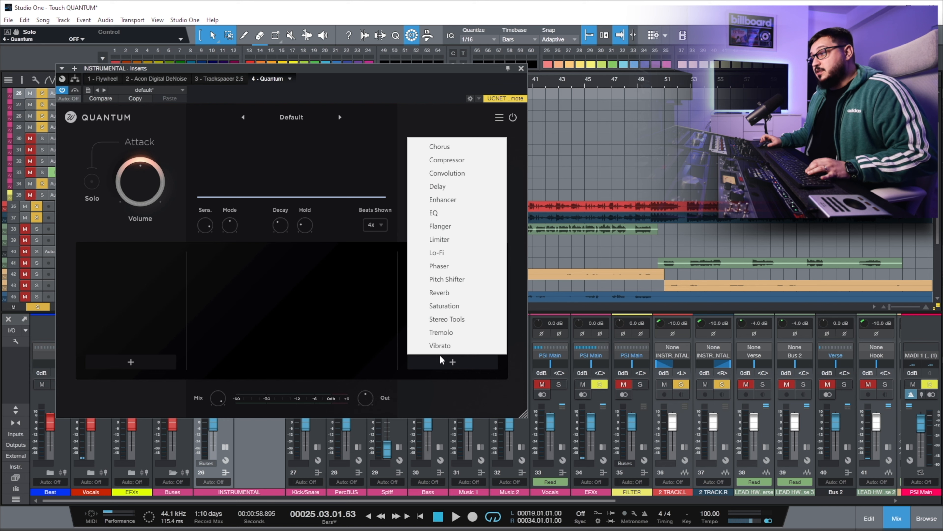
{"action": "left_click", "coordinate": [457, 318]}
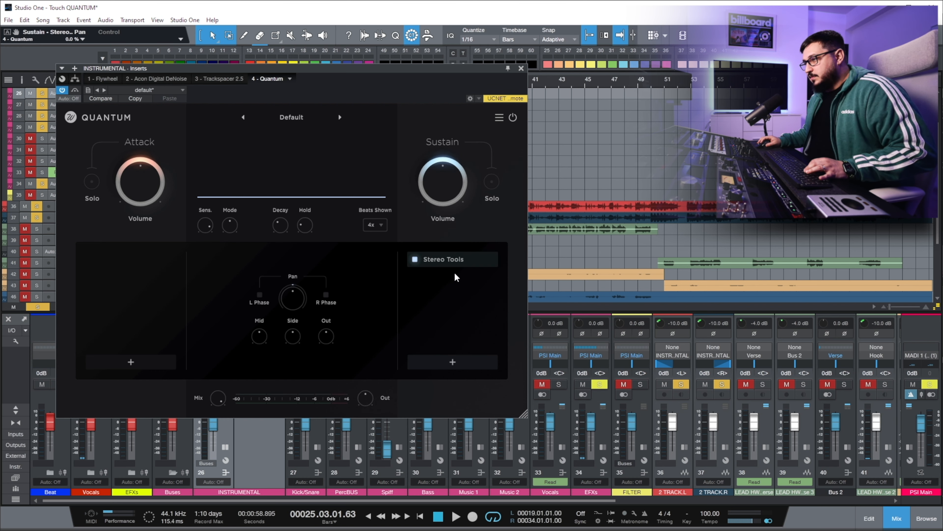
{"action": "mouse_move", "coordinate": [292, 341]}
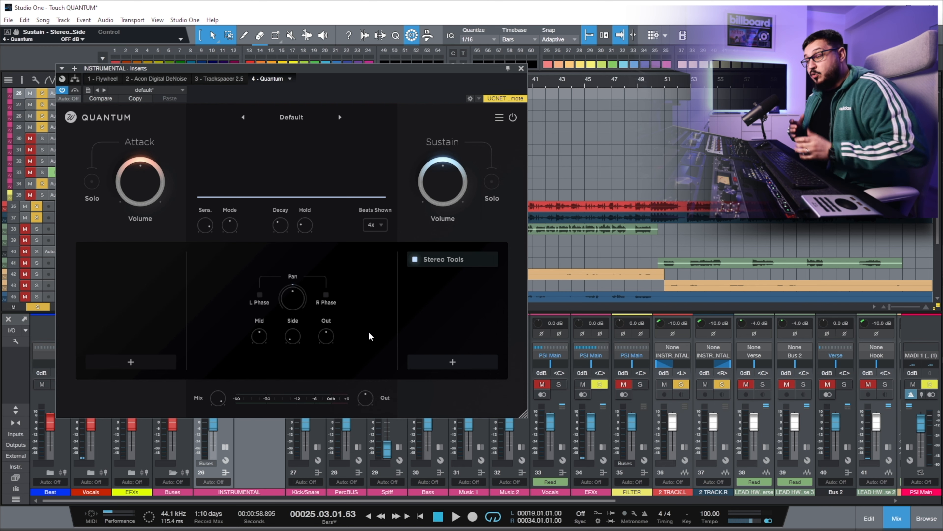
{"action": "key", "text": "space"}
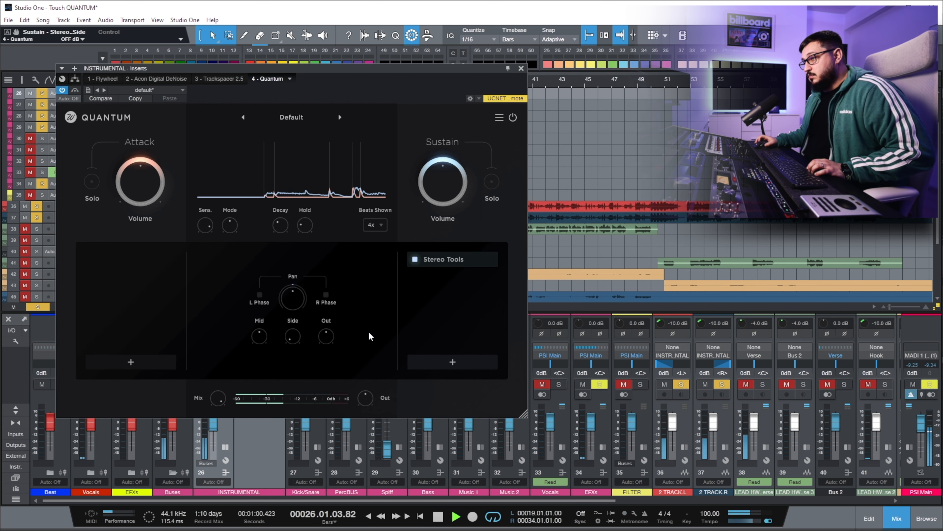
{"action": "key", "text": "space"}
- Raise the sustain Stereo Tools Side level, settling on 5.0 dB while auditioning the loop
{"action": "left_click_drag", "start_coordinate": [293, 343], "coordinate": [282, 370]}
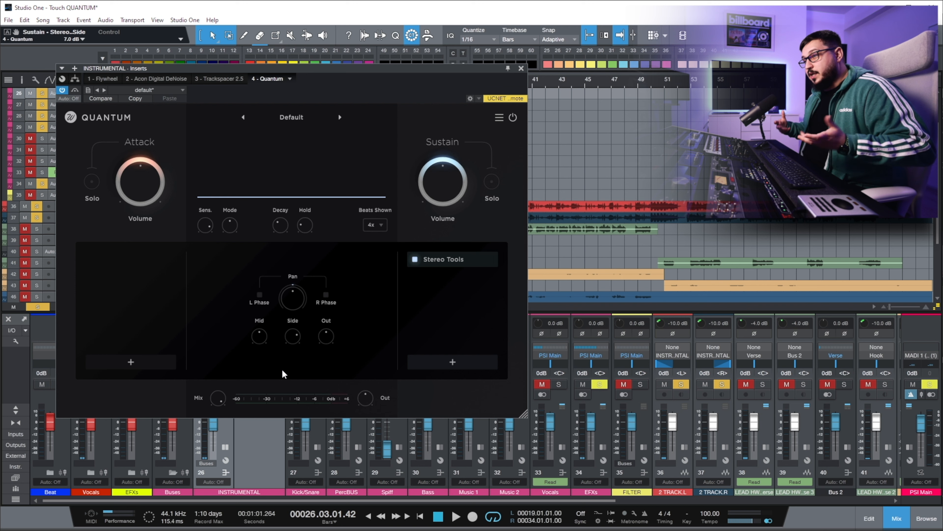
{"action": "key", "text": "space"}
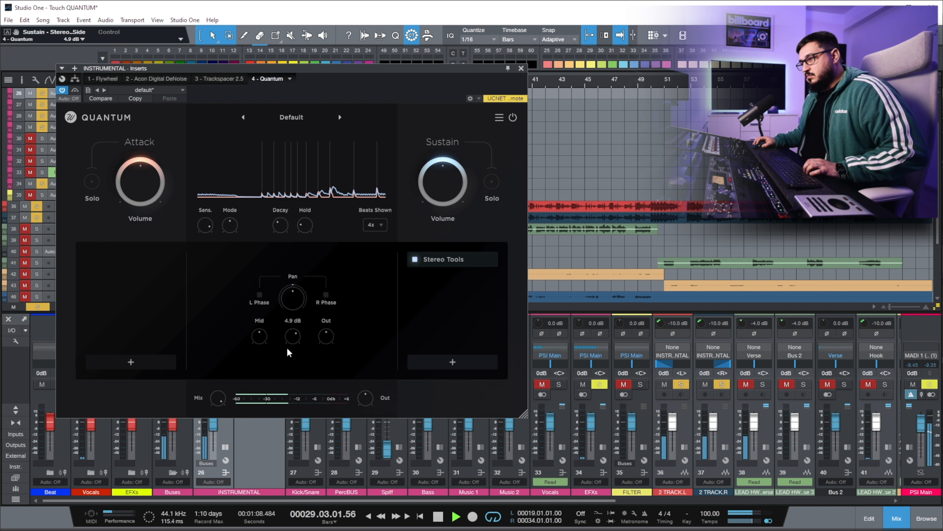
{"action": "left_click_drag", "start_coordinate": [291, 338], "coordinate": [294, 338]}
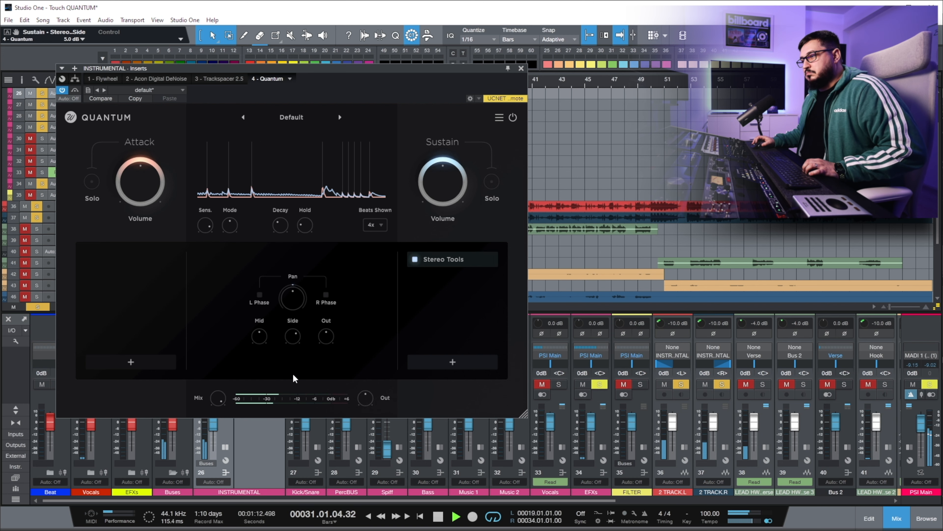
{"action": "key", "text": "space"}
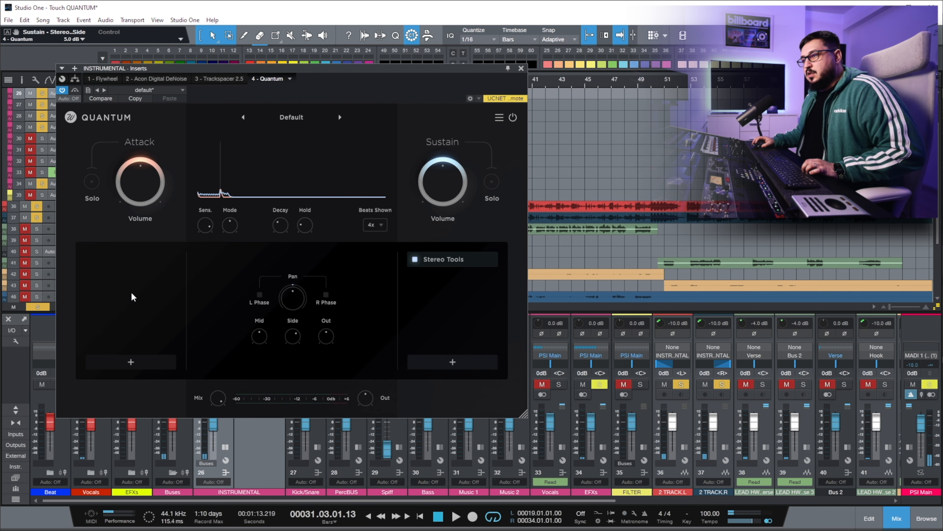
- Add Stereo Tools to the attack section and set its Side level to -4.0 dB
{"action": "left_click", "coordinate": [131, 362]}
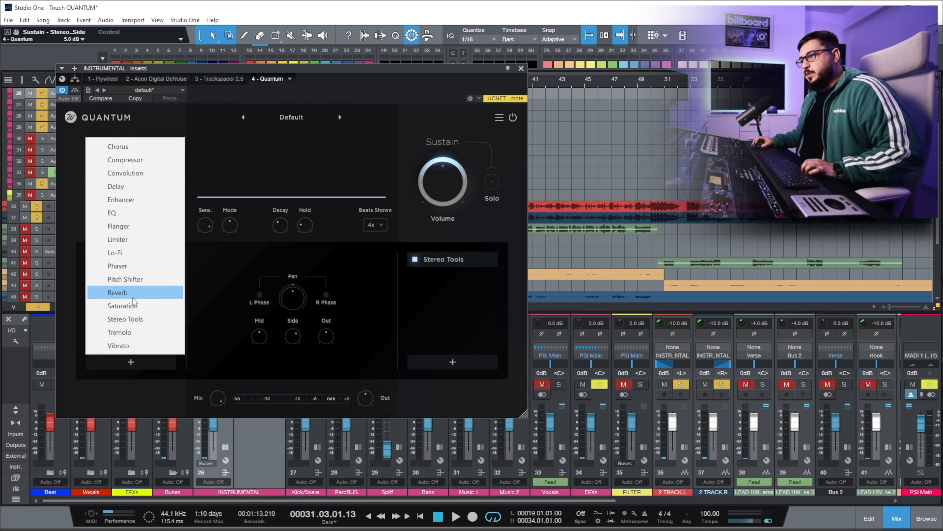
{"action": "left_click", "coordinate": [134, 319]}
{"action": "left_click_drag", "start_coordinate": [294, 358], "coordinate": [289, 356]}
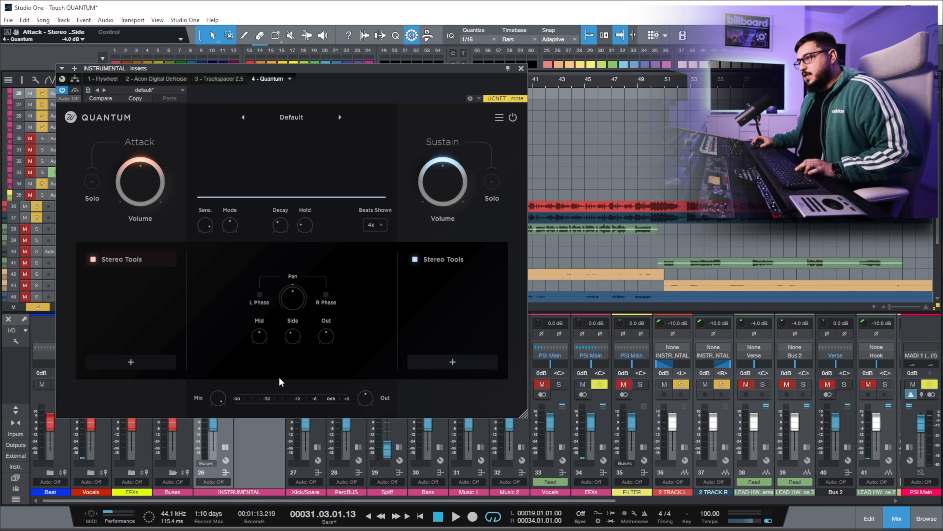
- Play the loop and adjust the sustain volume by ear
{"action": "key", "text": "space"}
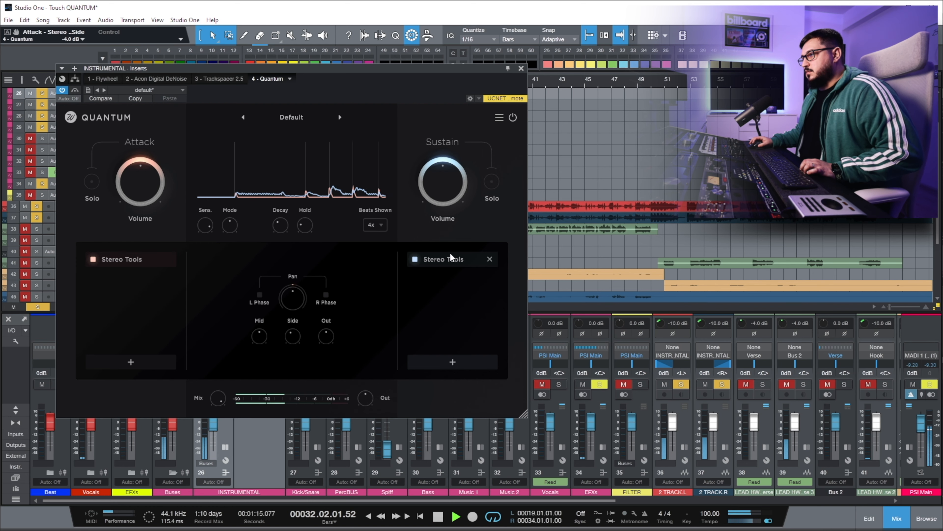
{"action": "mouse_move", "coordinate": [441, 187]}
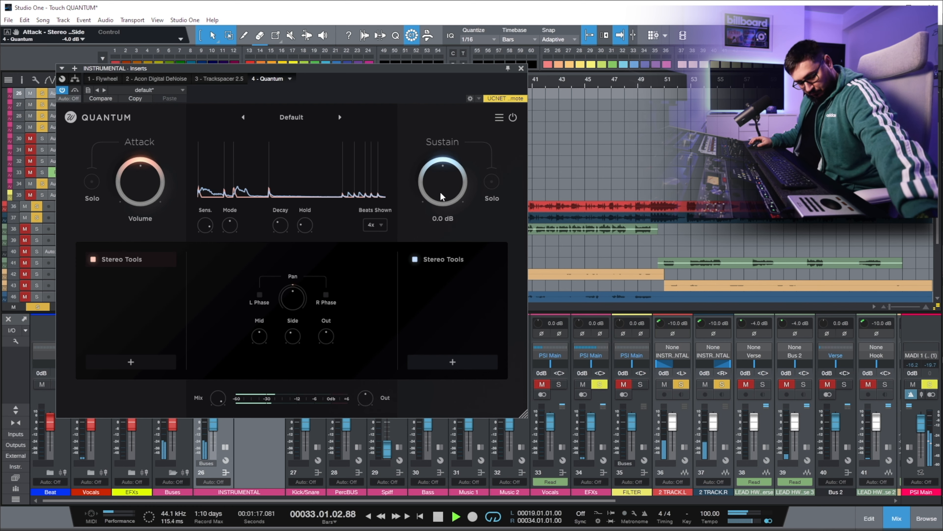
{"action": "left_click_drag", "start_coordinate": [440, 192], "coordinate": [470, 195]}
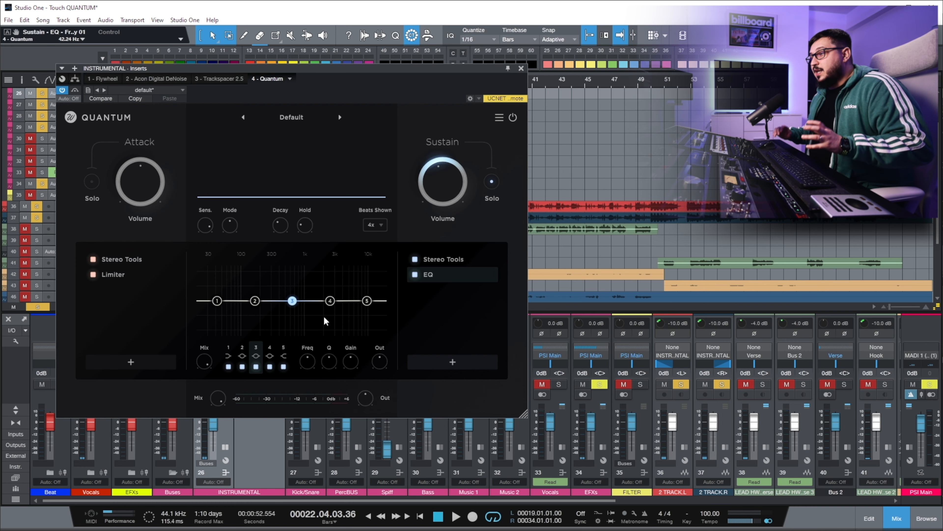
- Sweep band 3 of the sustain EQ with a boost, turn it into a slight low-mid cut, and unsolo the sustain
{"action": "left_click_drag", "start_coordinate": [296, 302], "coordinate": [274, 273]}
{"action": "key", "text": "space"}
{"action": "left_click_drag", "start_coordinate": [270, 281], "coordinate": [277, 308]}
{"action": "left_click", "coordinate": [495, 192]}
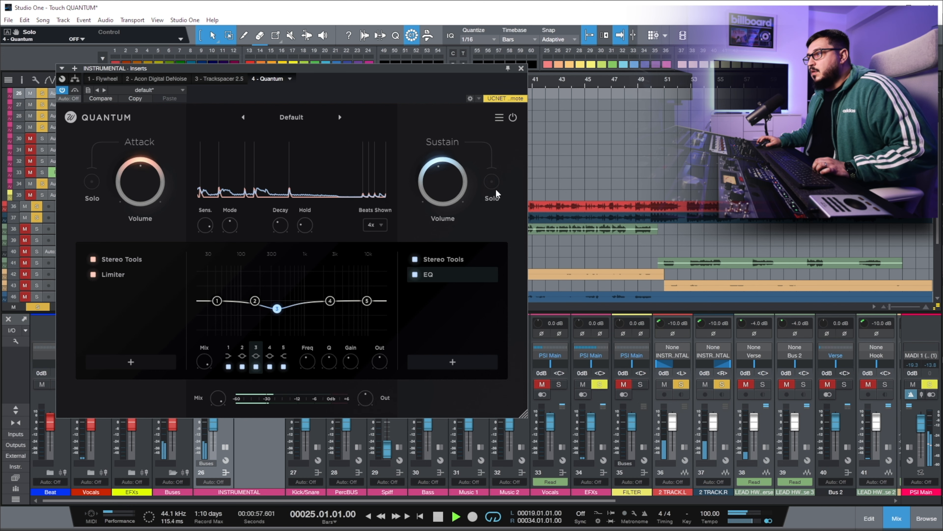
- Compare the sustain soloed and unsoloed, then move band 4 of the sustain EQ into a slight midrange cut
{"action": "left_click", "coordinate": [489, 188]}
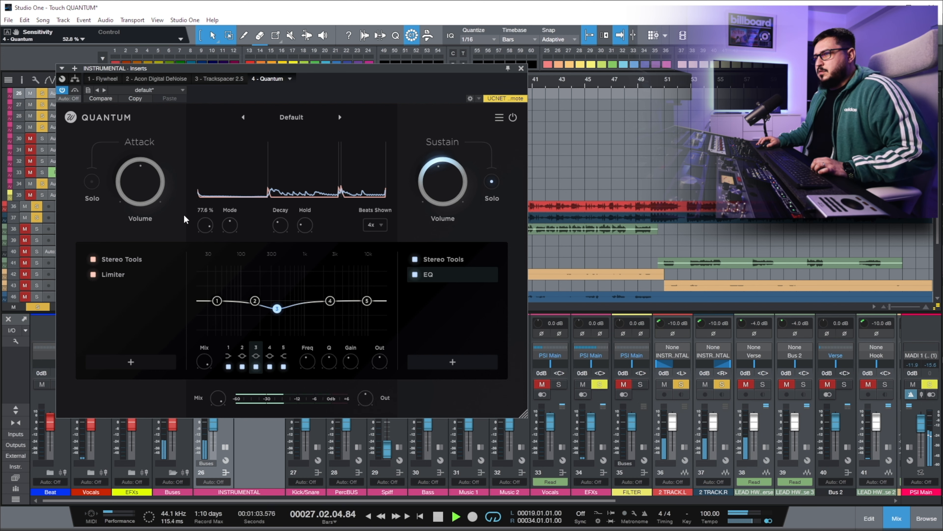
{"action": "left_click", "coordinate": [493, 184]}
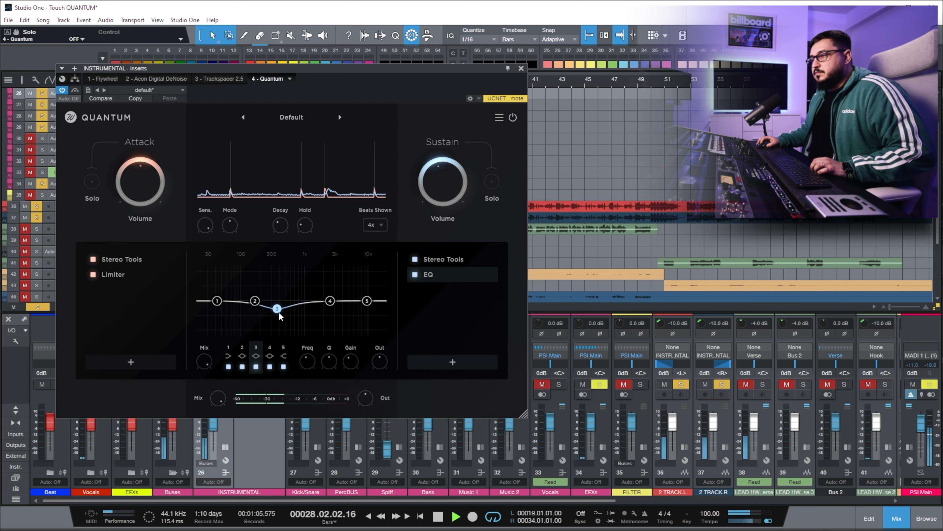
{"action": "left_click_drag", "start_coordinate": [330, 300], "coordinate": [294, 307]}
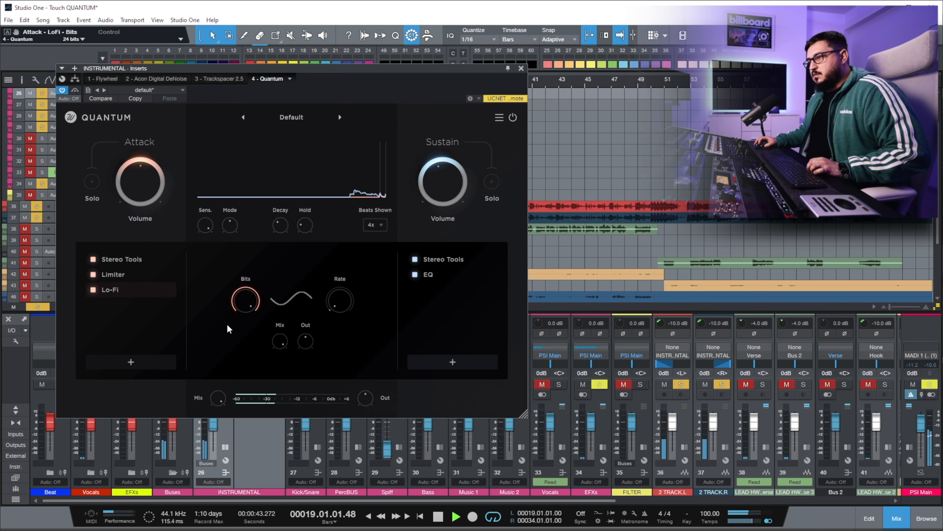
- Reduce the attack Lo-Fi to 13 bits and add Saturation to the sustain section with the drive at 16.8 dB
{"action": "left_click_drag", "start_coordinate": [236, 336], "coordinate": [233, 346]}
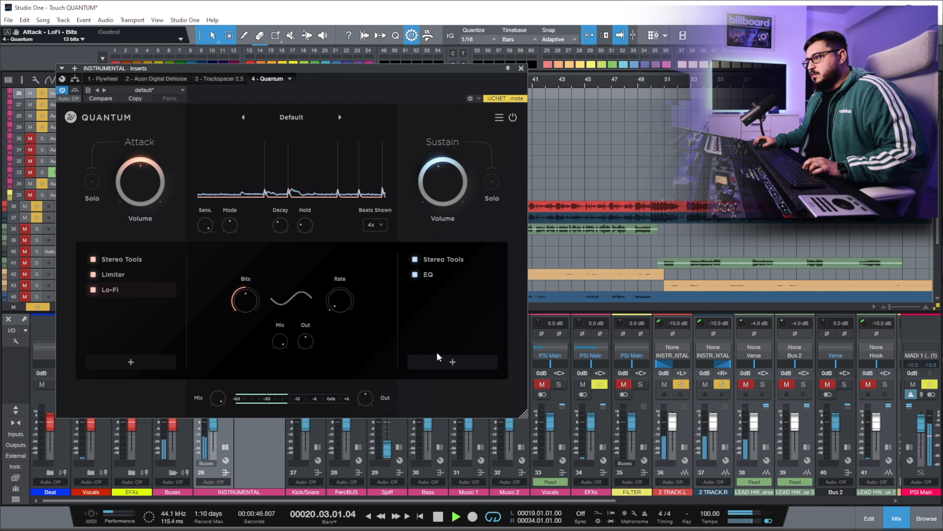
{"action": "left_click", "coordinate": [452, 361]}
{"action": "left_click", "coordinate": [464, 308]}
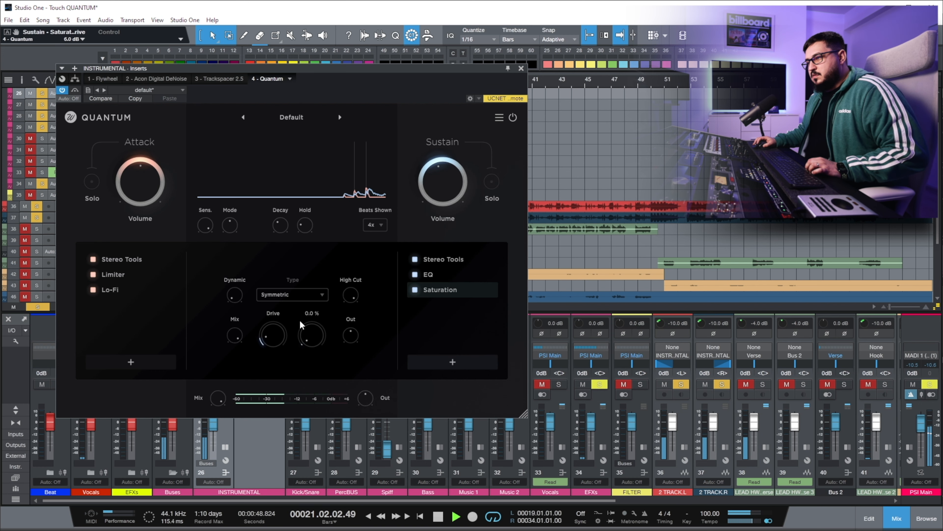
{"action": "left_click_drag", "start_coordinate": [277, 361], "coordinate": [288, 320]}
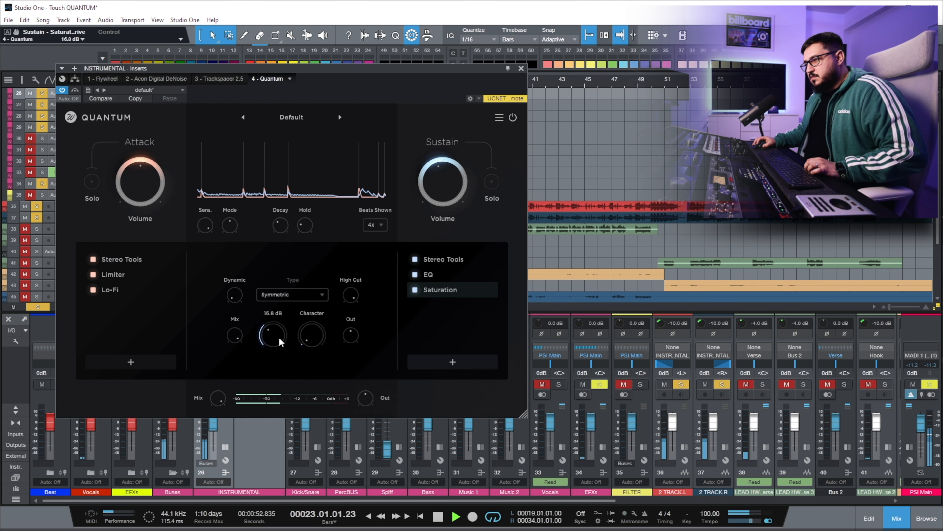
- Set the sustain Saturation's character to 38.0 % and its mix to 10.0 %
{"action": "left_click_drag", "start_coordinate": [312, 335], "coordinate": [328, 296]}
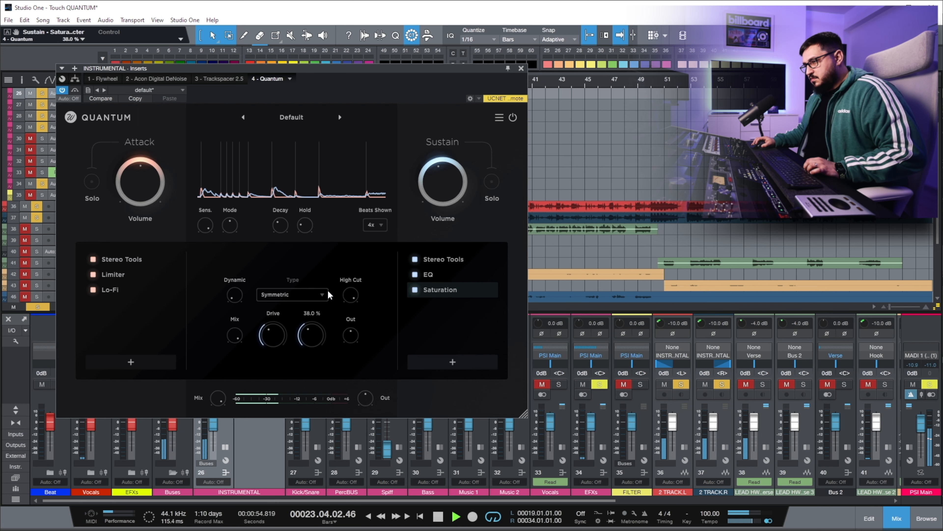
{"action": "left_click_drag", "start_coordinate": [235, 335], "coordinate": [229, 375]}
{"action": "left_click_drag", "start_coordinate": [219, 424], "coordinate": [215, 445]}
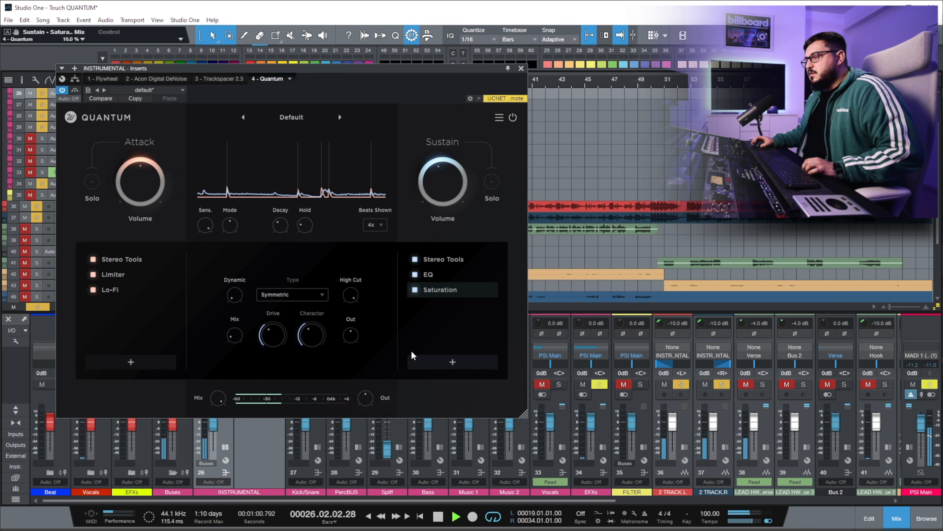
- Solo the sustain, turn band 1 of its EQ into a slight low boost at 90.83 Hz, unsolo it and stop playback
{"action": "left_click", "coordinate": [433, 274]}
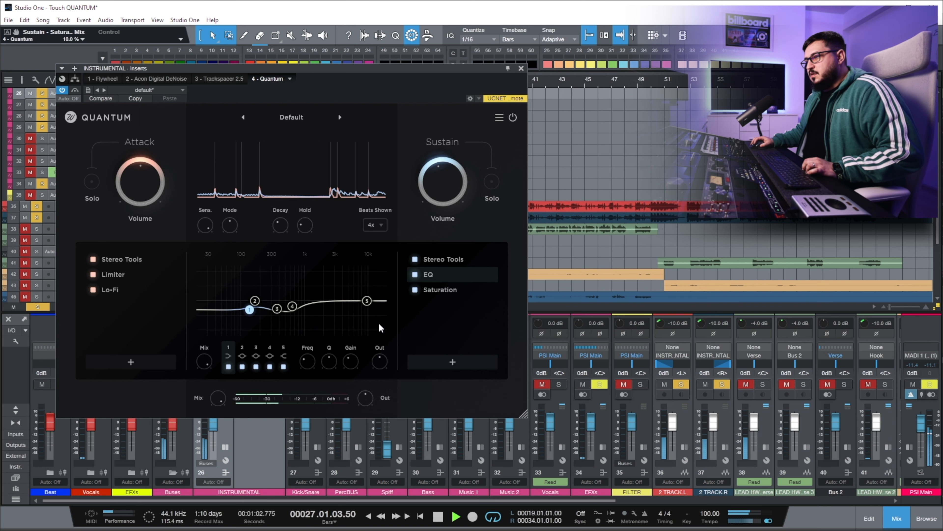
{"action": "left_click", "coordinate": [491, 181]}
{"action": "left_click_drag", "start_coordinate": [249, 309], "coordinate": [241, 303]}
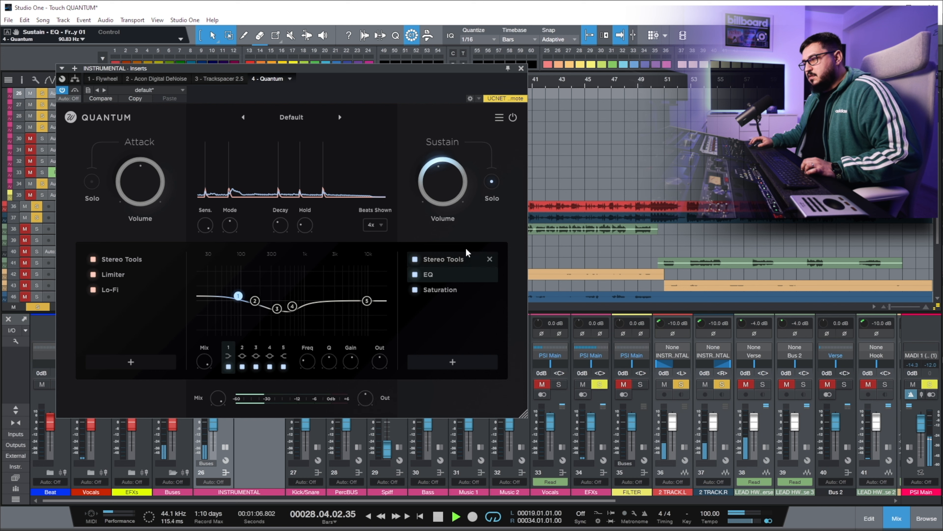
{"action": "left_click", "coordinate": [492, 183]}
{"action": "left_click", "coordinate": [435, 261]}
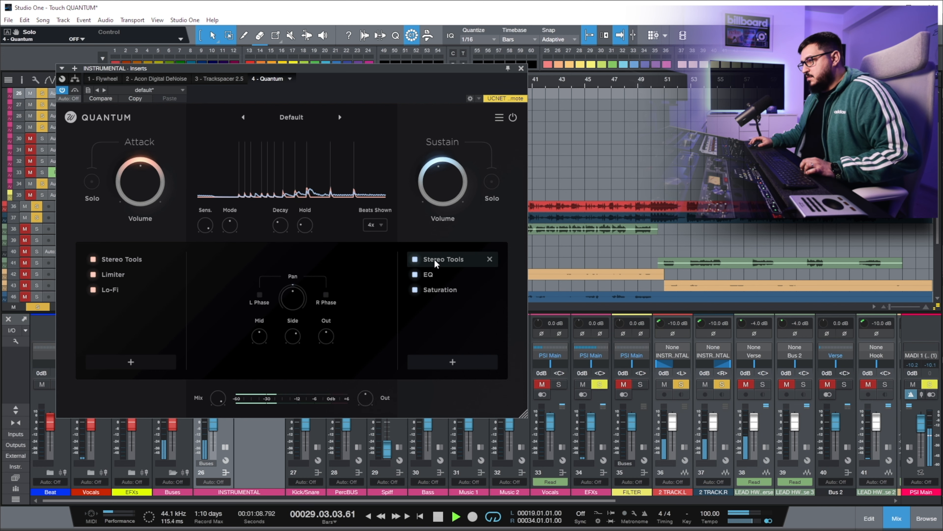
{"action": "key", "text": "space"}
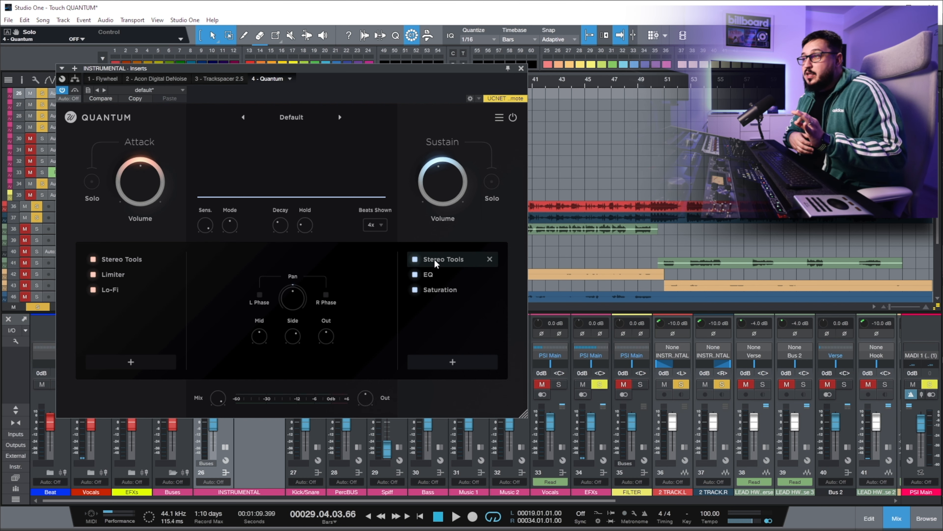
- Close the instrumental bus inserts and open Quantum on the Vocals bus
{"action": "left_click", "coordinate": [521, 69]}
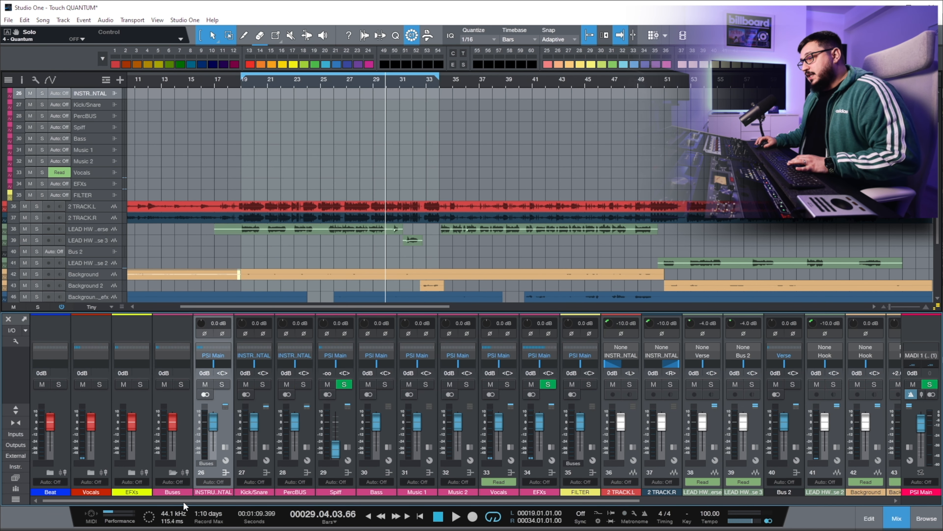
{"action": "left_click_drag", "start_coordinate": [190, 501], "coordinate": [294, 500]}
{"action": "left_click", "coordinate": [363, 447]}
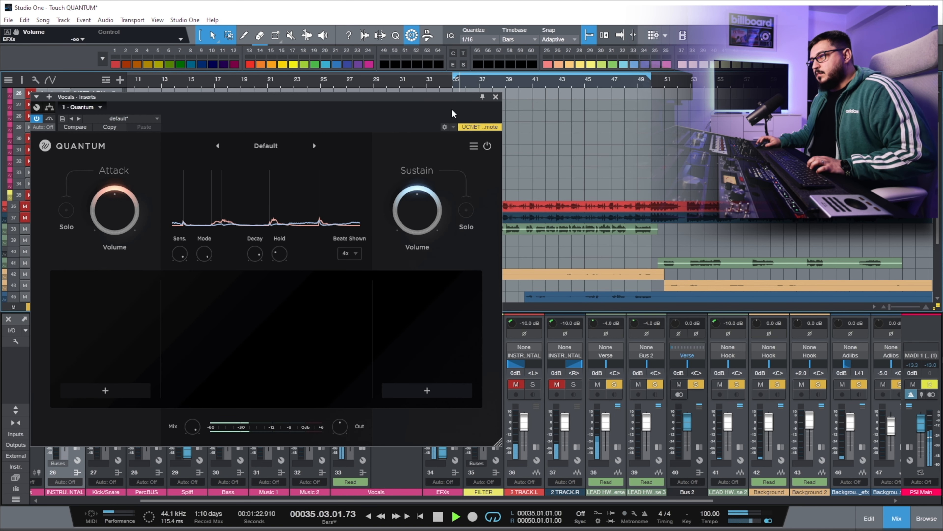
- With the vocal attack soloed, set the decay time to 301.1 ms by ear and stop playback
{"action": "key", "text": "space"}
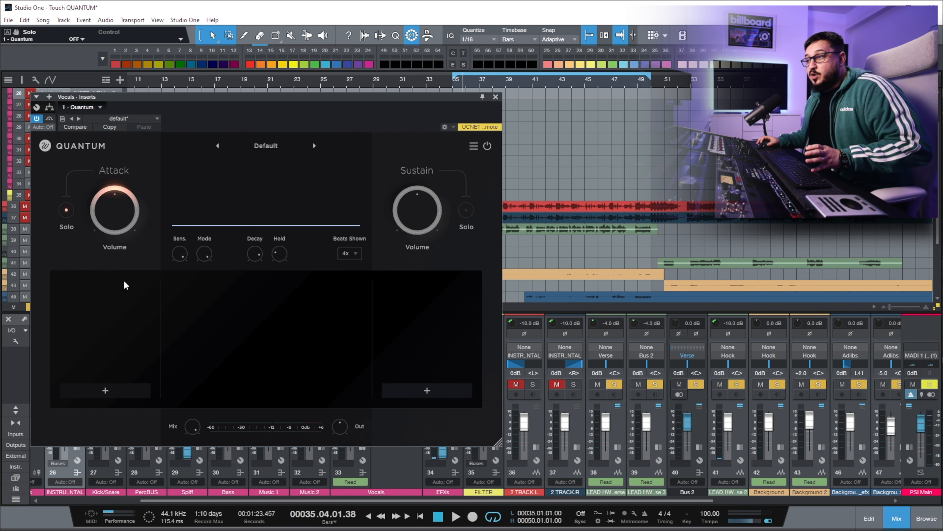
{"action": "key", "text": "space"}
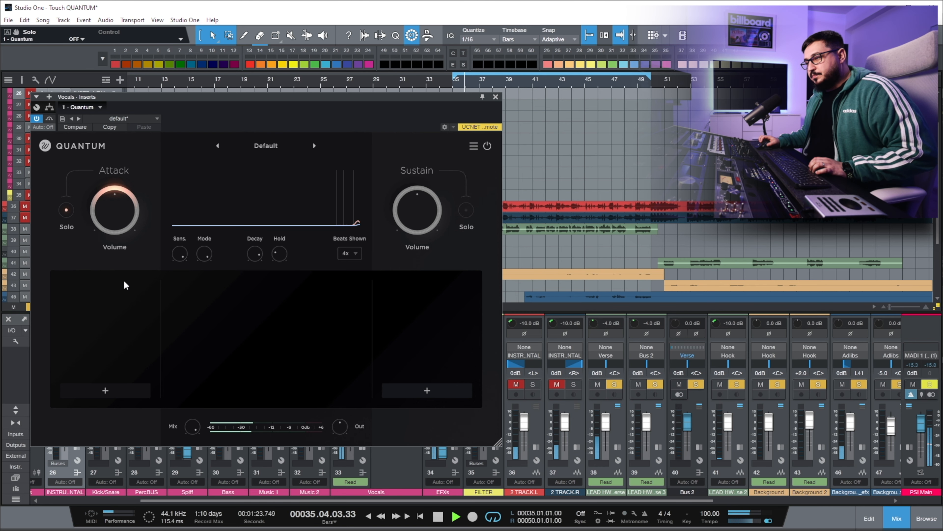
{"action": "mouse_move", "coordinate": [256, 256]}
{"action": "left_mouse_down"}
{"action": "mouse_move", "coordinate": [256, 266]}
{"action": "mouse_move", "coordinate": [261, 255]}
{"action": "left_mouse_up"}
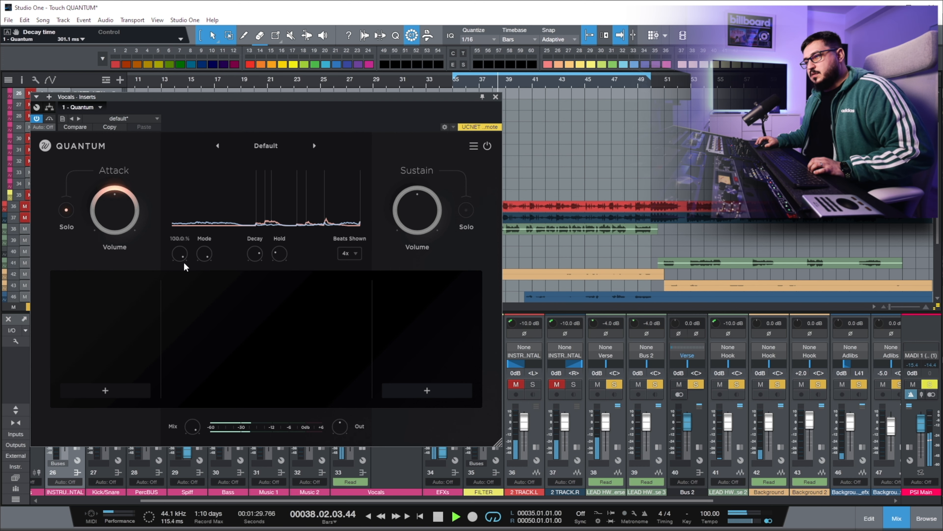
{"action": "key", "text": "space"}
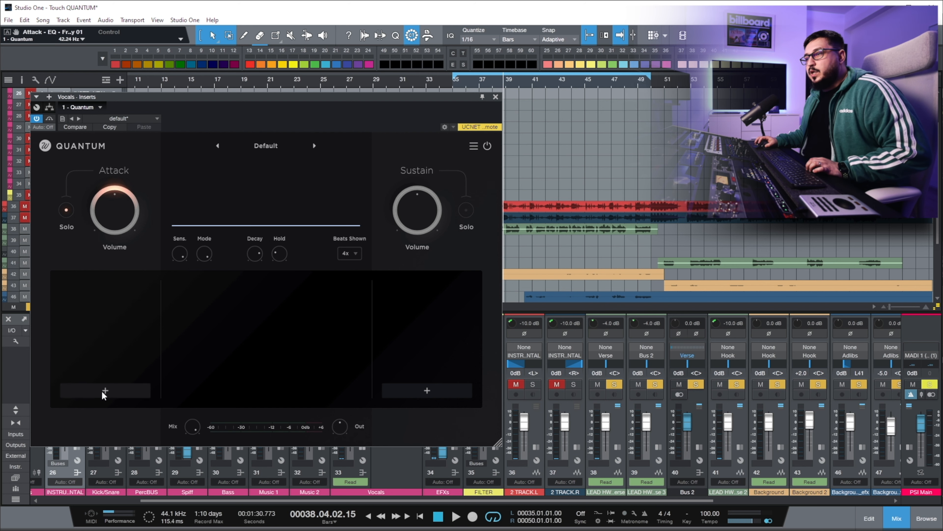
- Add an EQ to the vocal attack, sweep band 4 with a boost, and reduce the highs with bands 4 and 5
{"action": "left_click", "coordinate": [106, 391]}
{"action": "left_click", "coordinate": [91, 238]}
{"action": "left_click_drag", "start_coordinate": [309, 328], "coordinate": [305, 298]}
{"action": "key", "text": "space"}
{"action": "scroll", "coordinate": [304, 298], "scroll_direction": "down", "scroll_amount": 5}
{"action": "scroll", "coordinate": [304, 298], "scroll_direction": "up", "scroll_amount": 8}
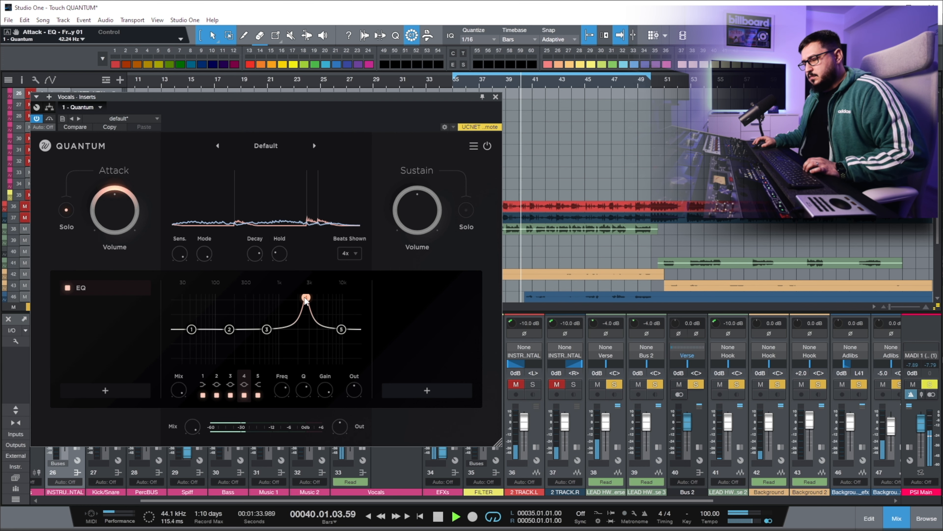
{"action": "left_click_drag", "start_coordinate": [306, 300], "coordinate": [326, 347]}
{"action": "key", "text": "space"}
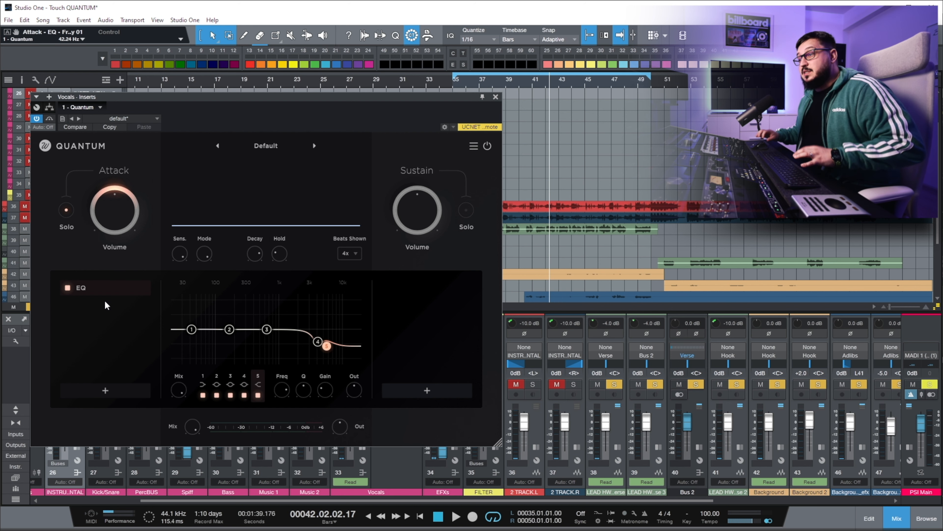
- Add a Compressor to the vocal attack and set its release to 184.2 ms during playback
{"action": "left_click", "coordinate": [108, 391]}
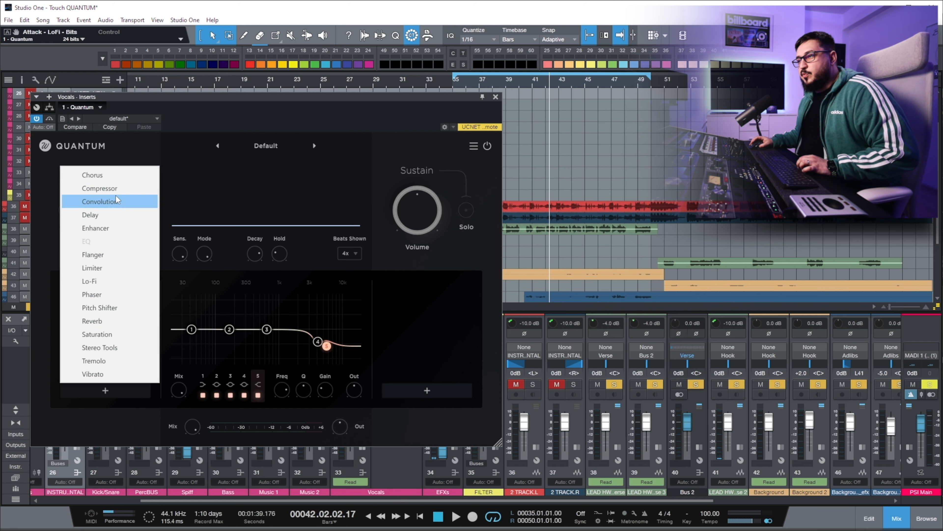
{"action": "left_click", "coordinate": [118, 188]}
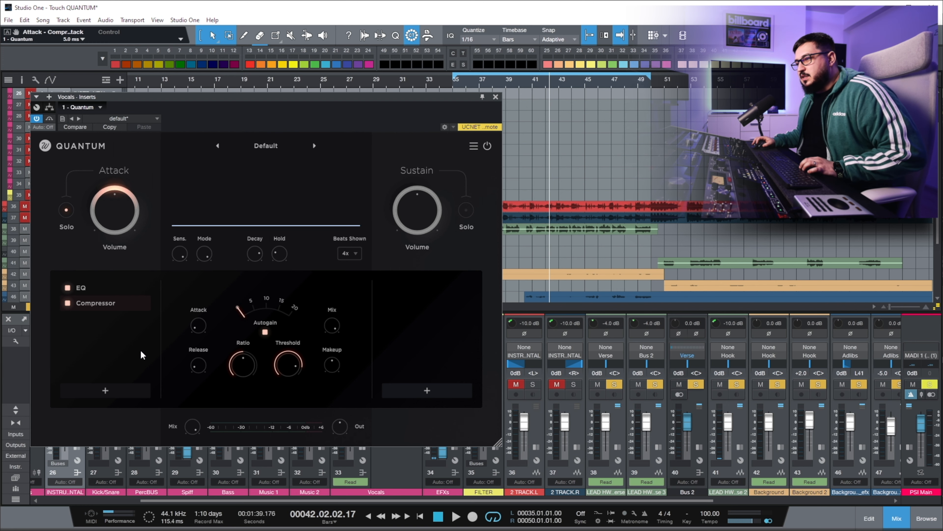
{"action": "key", "text": "space"}
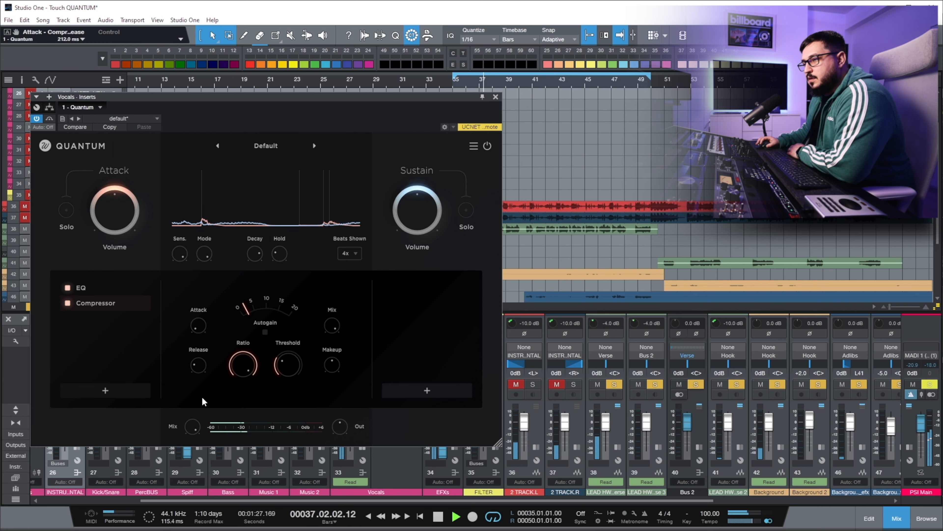
{"action": "left_click_drag", "start_coordinate": [201, 367], "coordinate": [201, 372]}
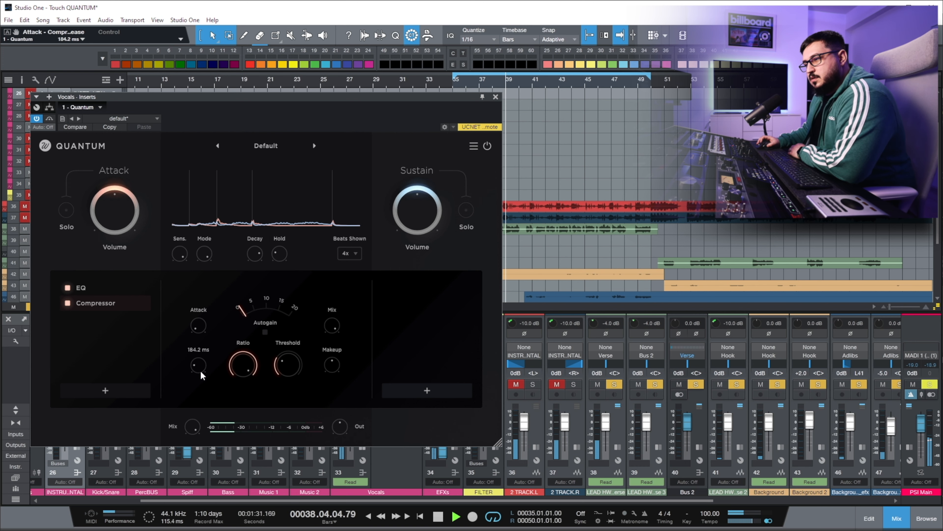
- Turn on the attack Compressor's autogain and set the ratio to 3.2:1 and the threshold to -27.0 dB
{"action": "left_click", "coordinate": [265, 331]}
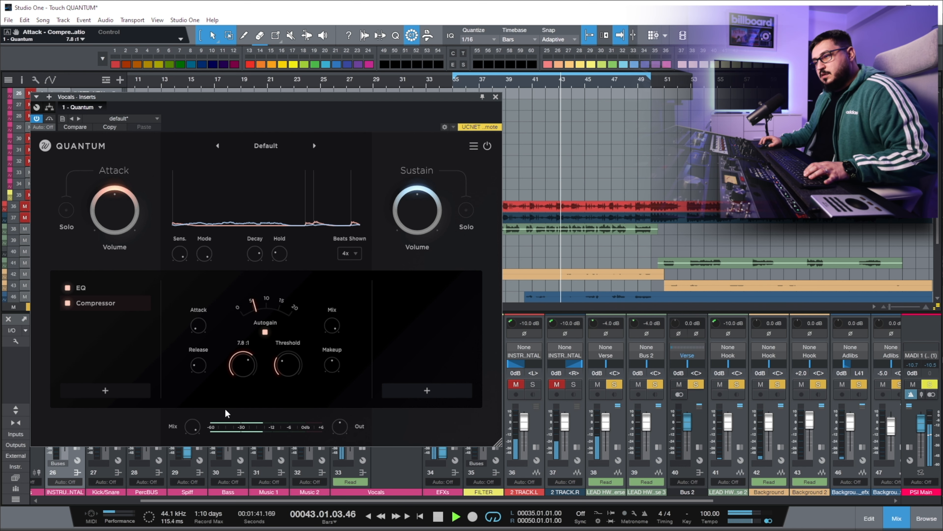
{"action": "left_click_drag", "start_coordinate": [237, 367], "coordinate": [236, 374]}
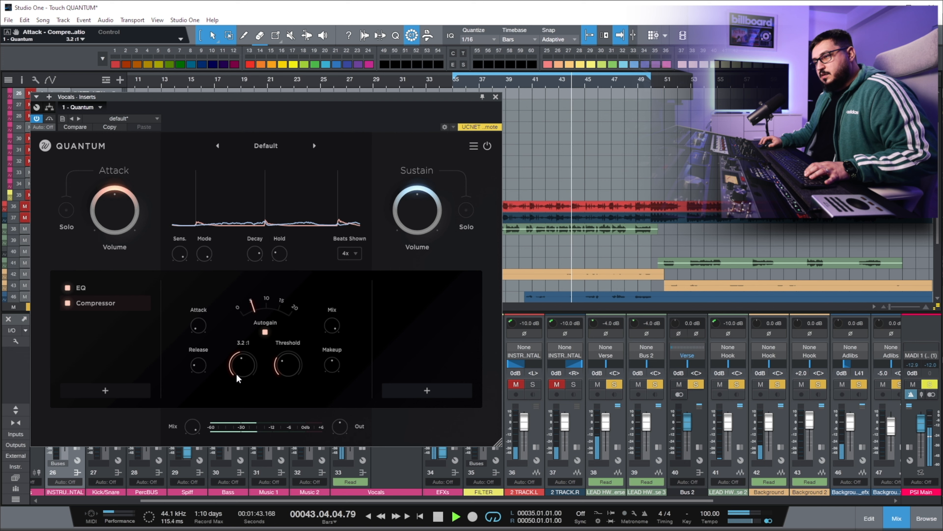
{"action": "left_click_drag", "start_coordinate": [296, 367], "coordinate": [304, 359]}
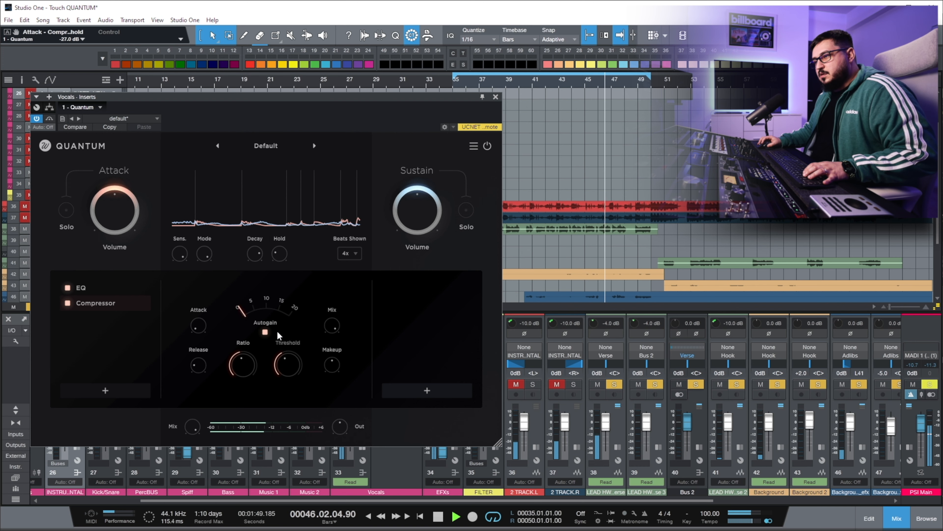
- Compare the attack Compressor bypassed and active, turn its autogain off with 1.7 dB of makeup, and stop playback
{"action": "left_click", "coordinate": [68, 304]}
{"action": "left_click", "coordinate": [67, 305]}
{"action": "left_click", "coordinate": [265, 332]}
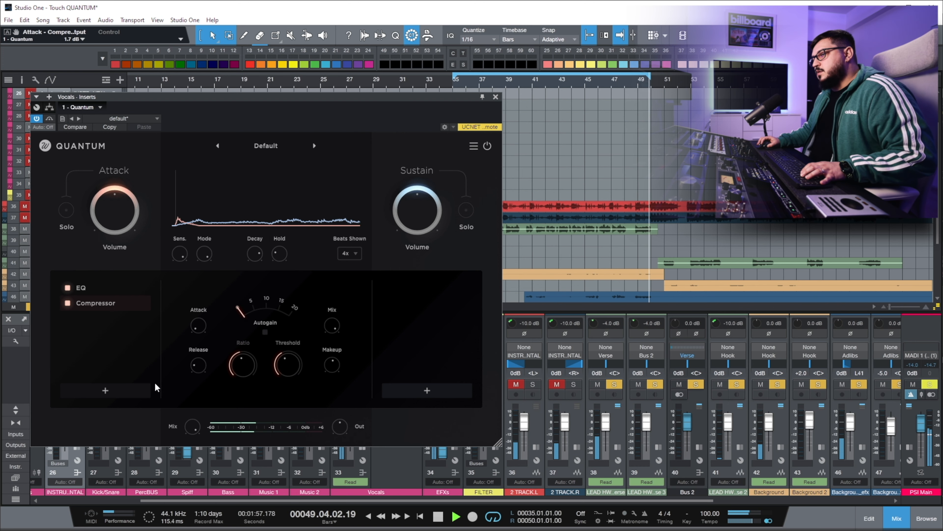
{"action": "key", "text": "space"}
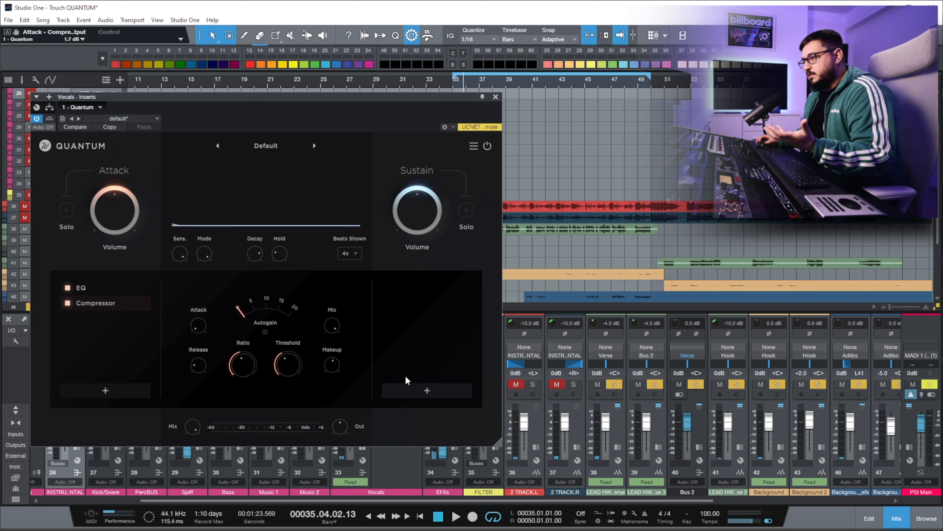
- Add Stereo Tools and a Pitch Shifter to the vocal sustain, with the pitch raised 12 semitones
{"action": "left_click", "coordinate": [433, 394]}
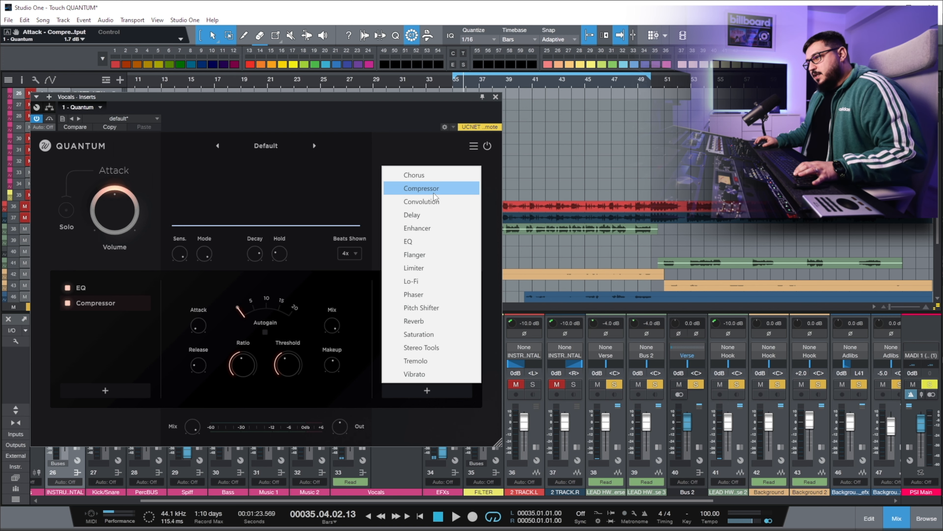
{"action": "left_click", "coordinate": [431, 348]}
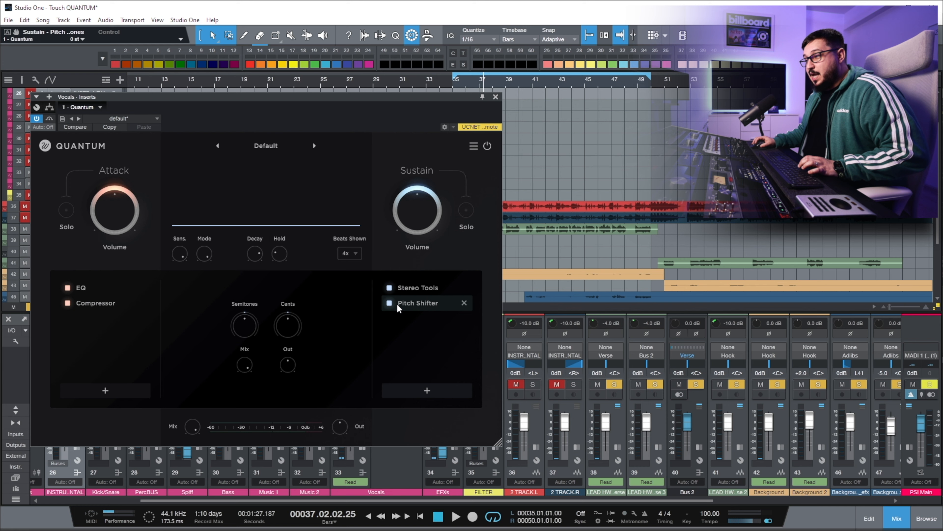
{"action": "left_click_drag", "start_coordinate": [244, 326], "coordinate": [280, 144]}
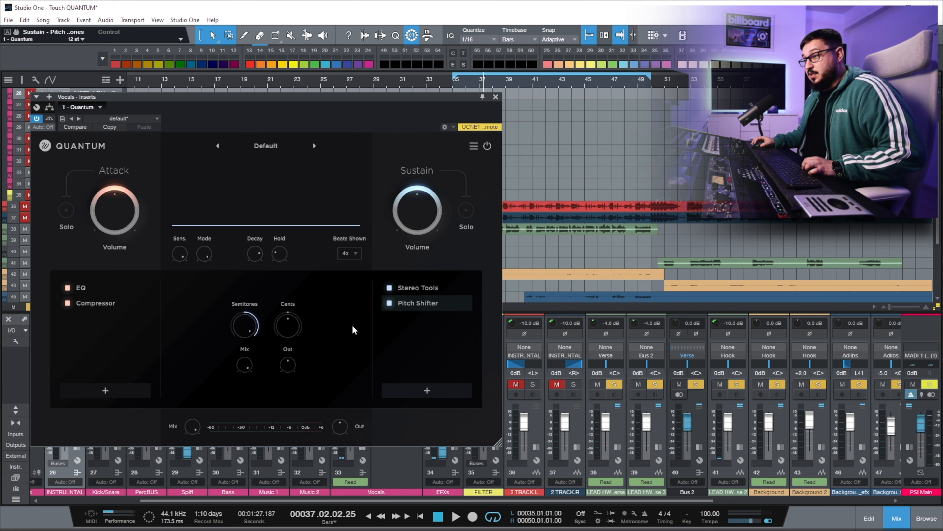
- Play the vocals to set the Pitch Shifter's mix to 31.1 % by ear, and reset its output to 0.0 dB
{"action": "mouse_move", "coordinate": [252, 332]}
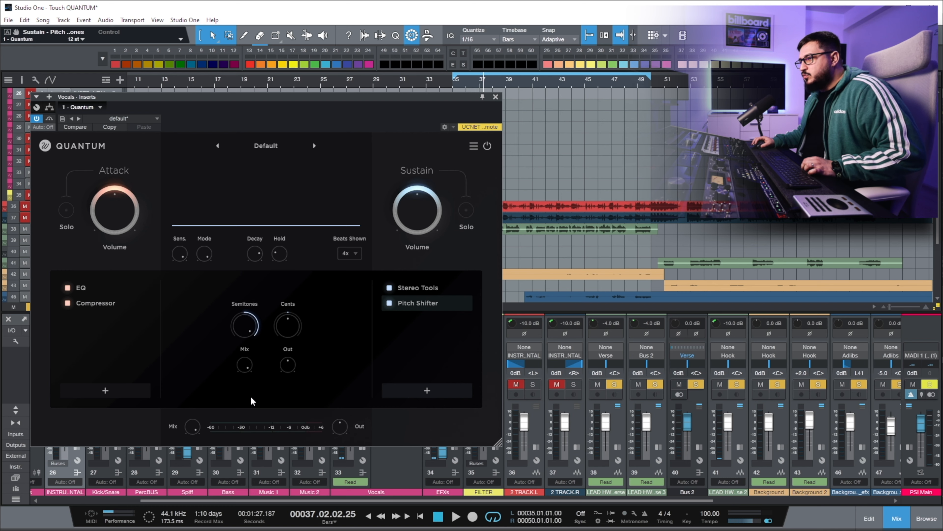
{"action": "key", "text": "space"}
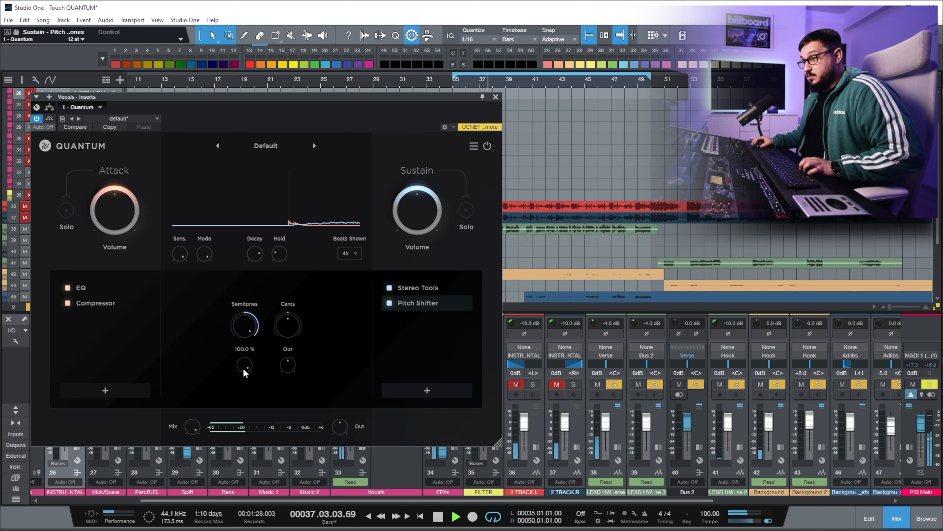
{"action": "left_click_drag", "start_coordinate": [245, 373], "coordinate": [252, 363]}
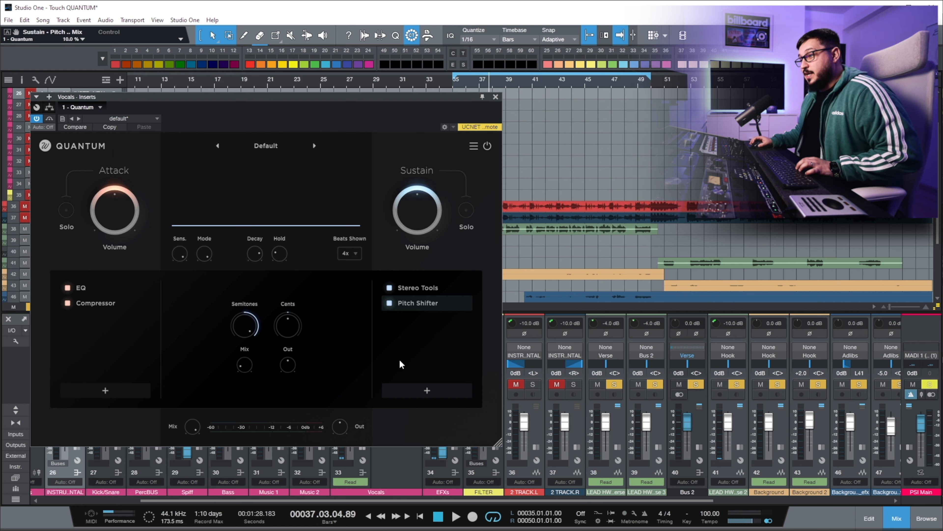
{"action": "key", "text": "space"}
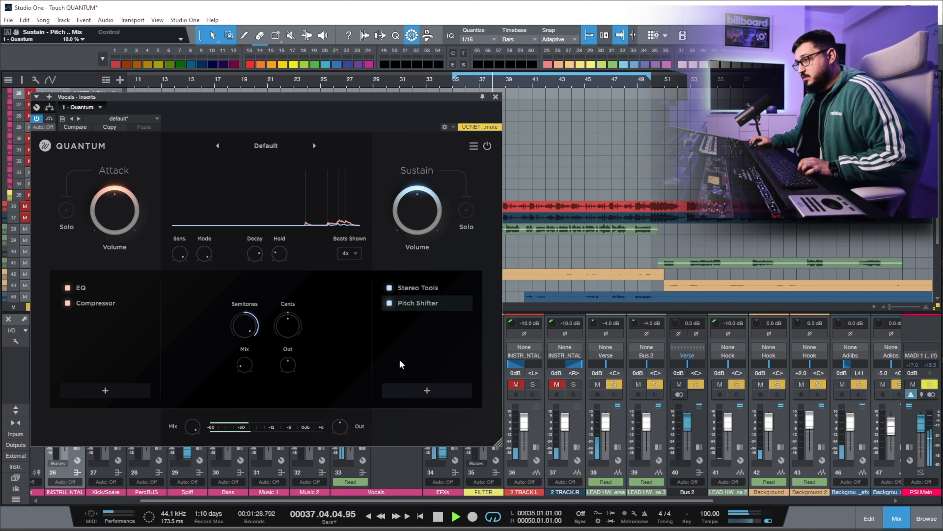
{"action": "left_click_drag", "start_coordinate": [243, 374], "coordinate": [248, 370]}
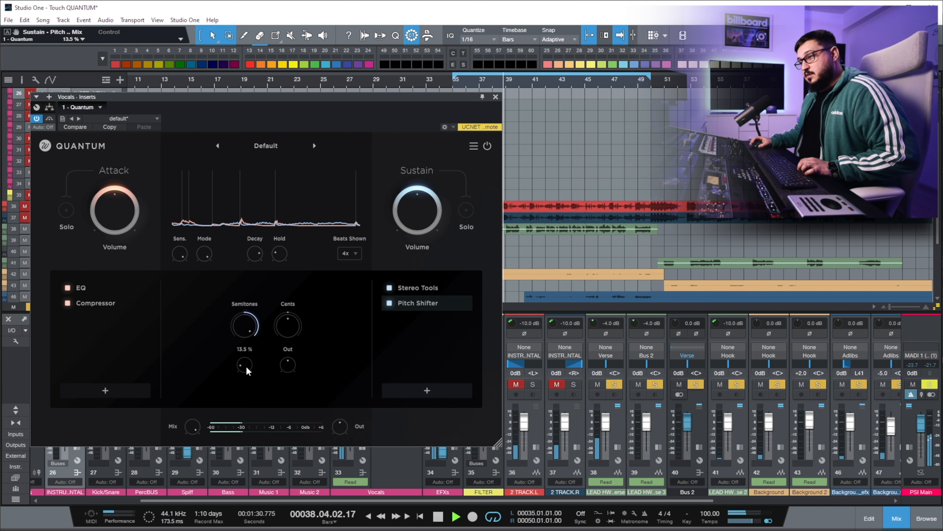
{"action": "left_click_drag", "start_coordinate": [292, 371], "coordinate": [245, 367]}
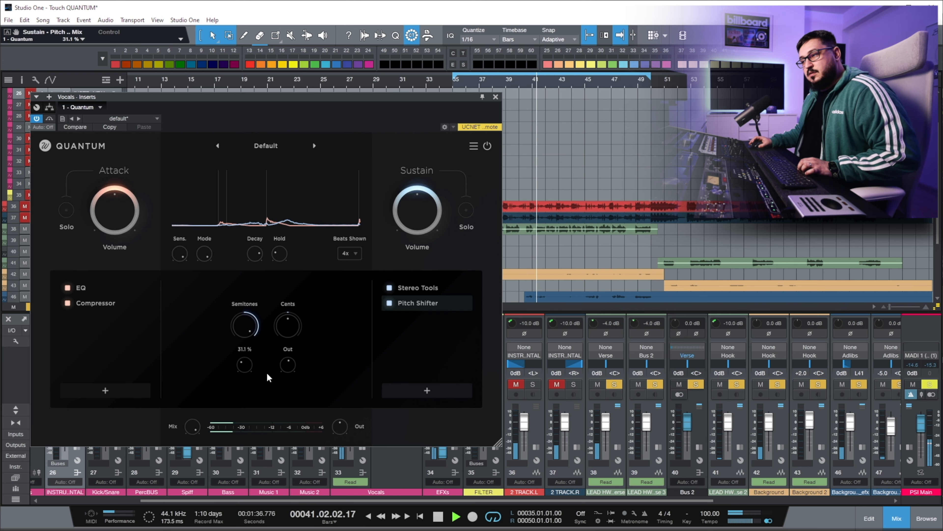
{"action": "double_click", "coordinate": [288, 365]}
{"action": "key", "text": "space"}
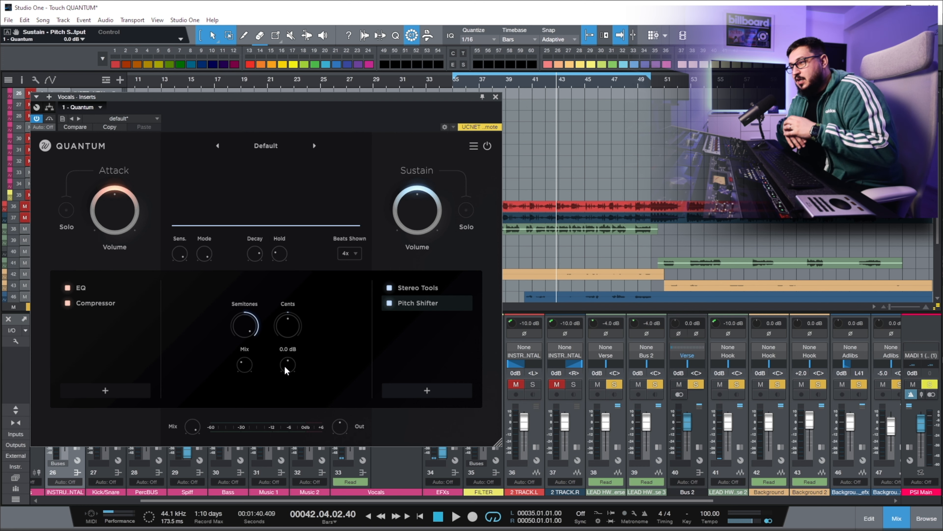
- Lower the semitones of the sustain Pitch Shifter and readjust its mix
{"action": "left_click_drag", "start_coordinate": [244, 329], "coordinate": [270, 400]}
{"action": "mouse_move", "coordinate": [246, 363]}
{"action": "left_mouse_down"}
{"action": "mouse_move", "coordinate": [245, 346]}
{"action": "mouse_move", "coordinate": [250, 374]}
{"action": "left_mouse_up"}
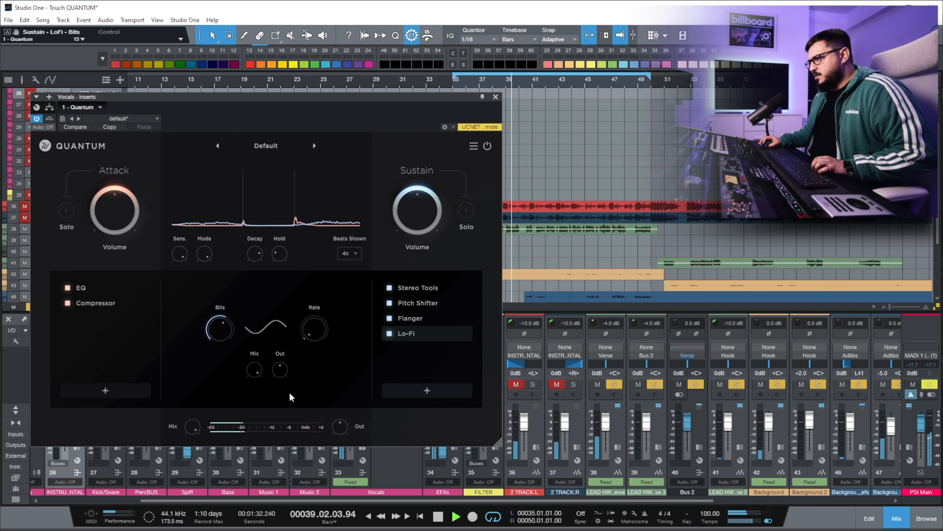
{"action": "left_click", "coordinate": [106, 390]}
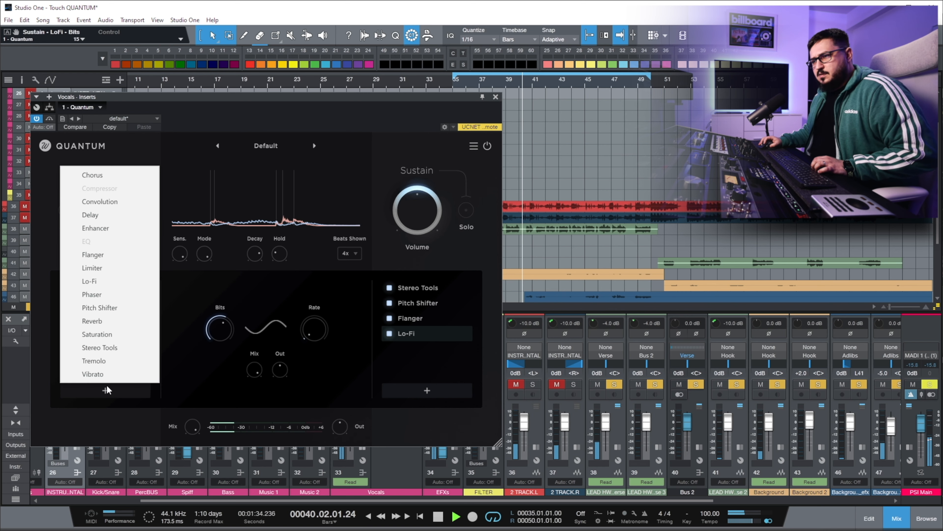
{"action": "left_click", "coordinate": [112, 334]}
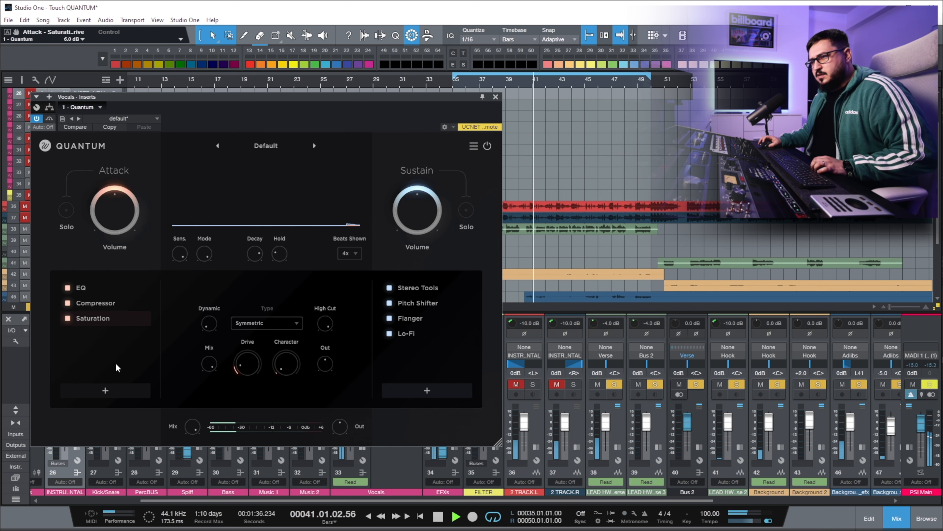
{"action": "left_click", "coordinate": [146, 318]}
- Add an Enhancer to the vocal attack and slightly boost its high and low bands by ear
{"action": "left_click", "coordinate": [106, 390]}
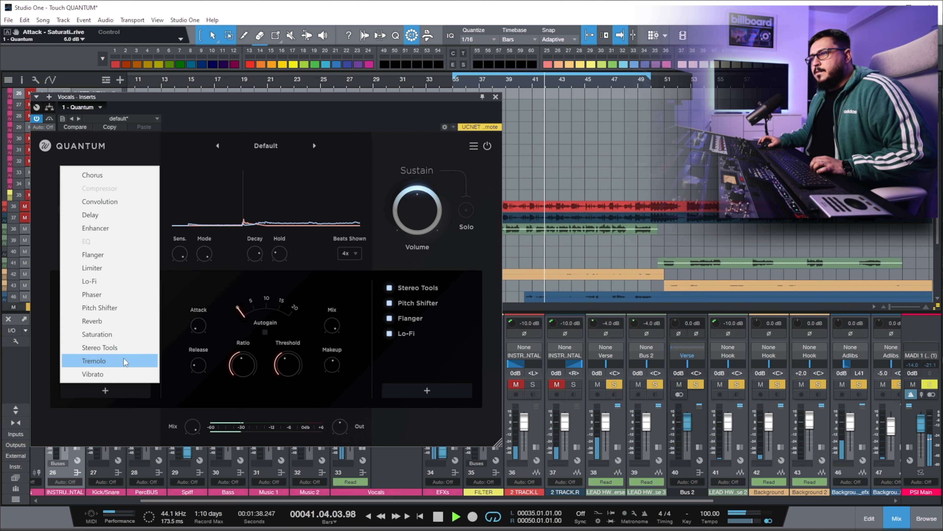
{"action": "left_click", "coordinate": [124, 234]}
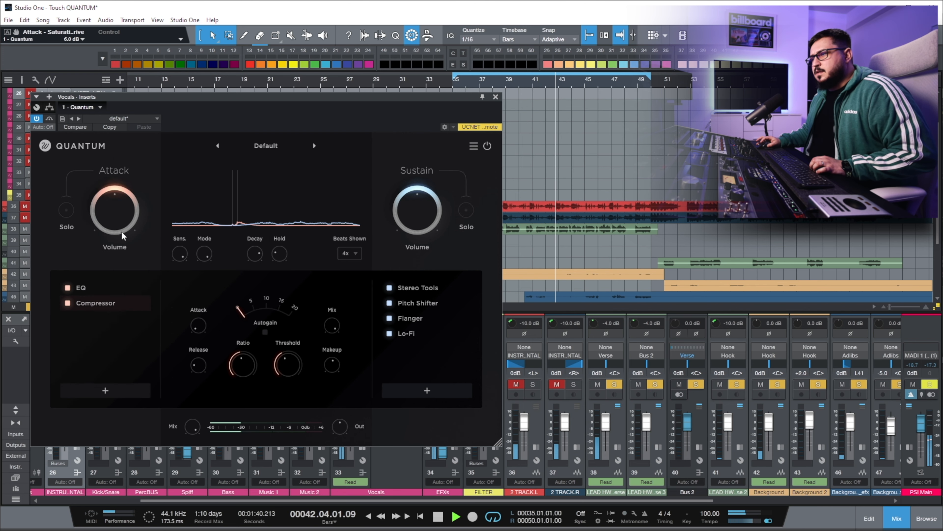
{"action": "left_click_drag", "start_coordinate": [299, 324], "coordinate": [302, 322]}
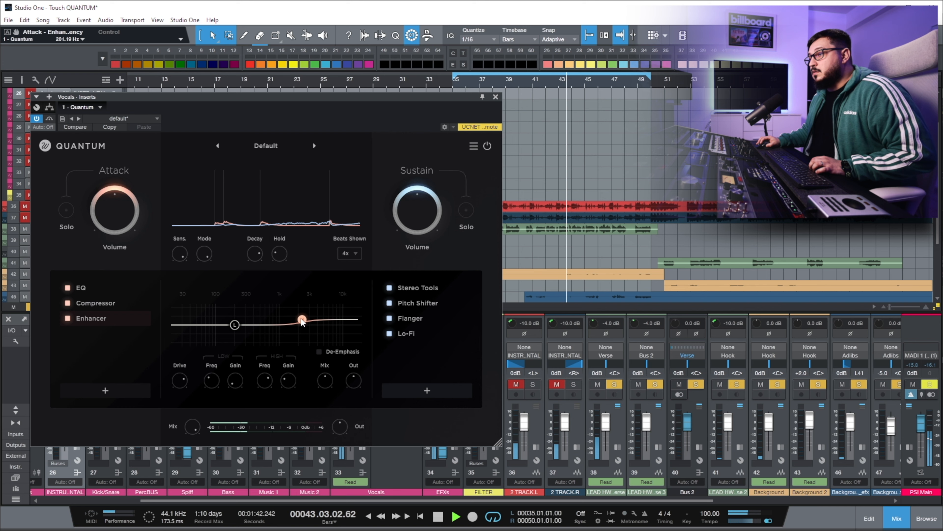
{"action": "left_click_drag", "start_coordinate": [234, 325], "coordinate": [232, 321]}
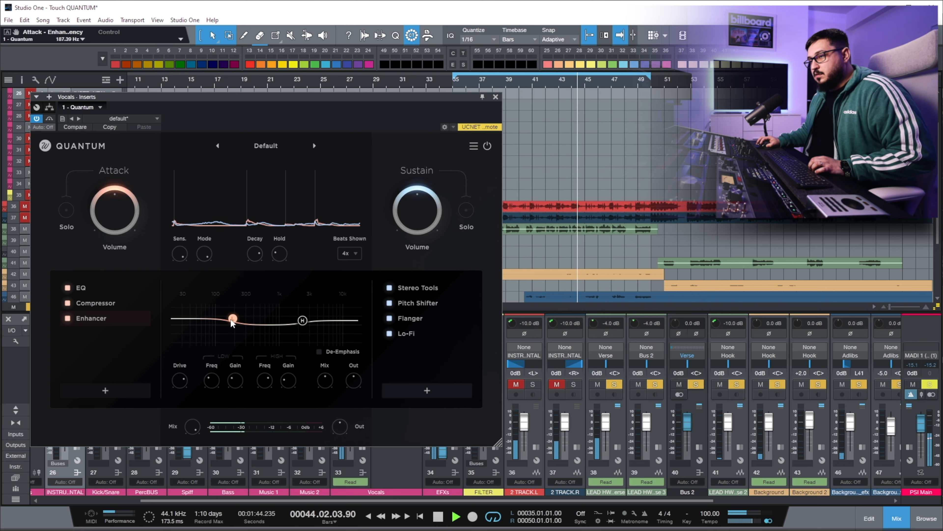
- Stop playback and reorder the attack effects to Enhancer, Compressor, EQ
{"action": "left_click_drag", "start_coordinate": [91, 319], "coordinate": [93, 290]}
{"action": "key", "text": "space"}
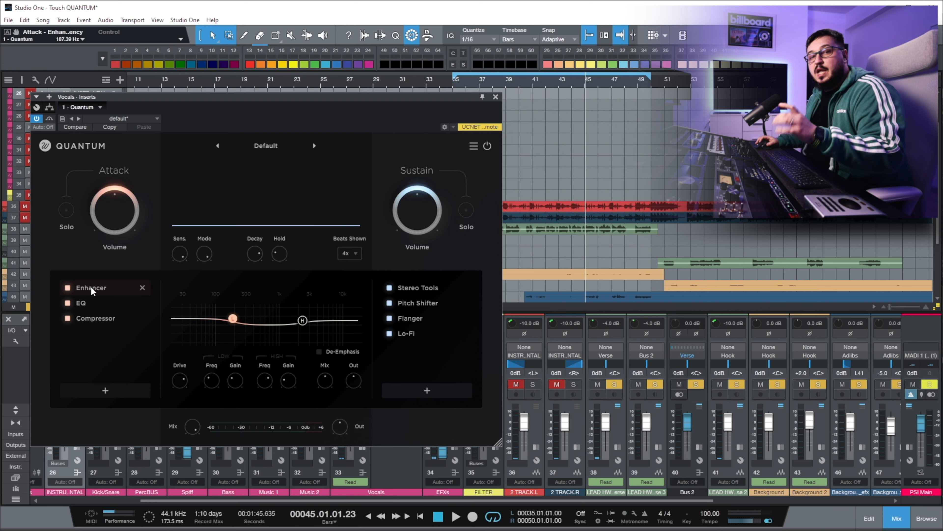
{"action": "left_click_drag", "start_coordinate": [133, 297], "coordinate": [396, 348]}
- During playback, boost the Enhancer's low band further at a slightly lower frequency and turn on De-Emphasis
{"action": "key", "text": "space"}
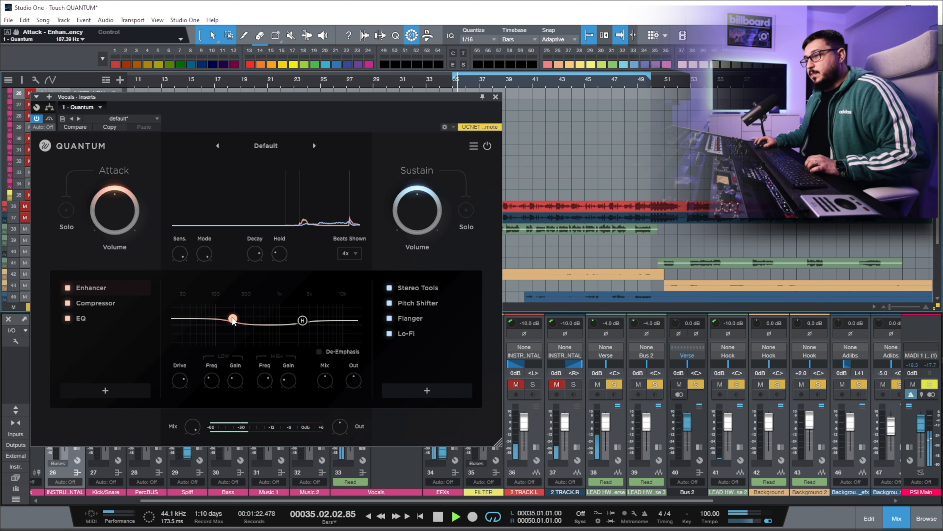
{"action": "mouse_move", "coordinate": [233, 320]}
{"action": "left_mouse_down"}
{"action": "mouse_move", "coordinate": [248, 313]}
{"action": "mouse_move", "coordinate": [225, 317]}
{"action": "left_mouse_up"}
{"action": "left_click", "coordinate": [320, 354]}
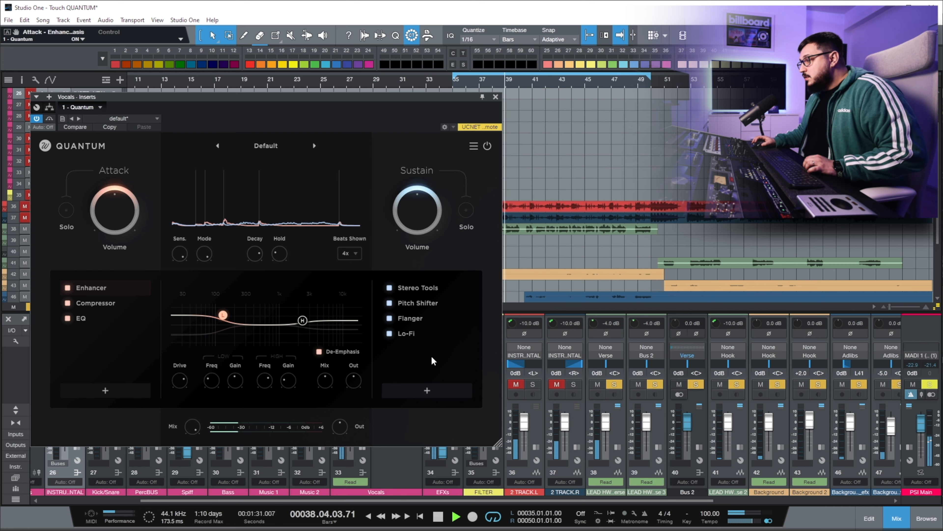
- Compare the vocals with Quantum bypassed and active, raising its overall output to 2.9 dB to match the level
{"action": "left_click", "coordinate": [488, 147]}
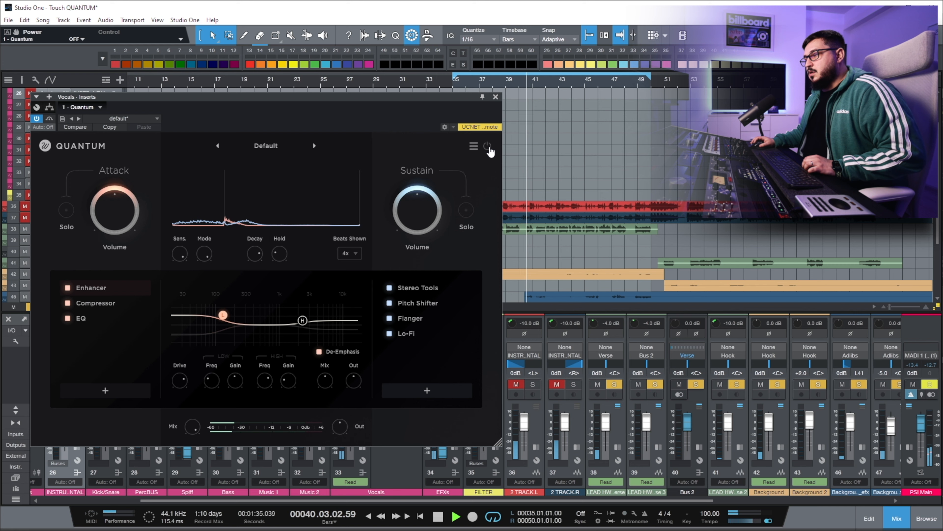
{"action": "left_click", "coordinate": [488, 146]}
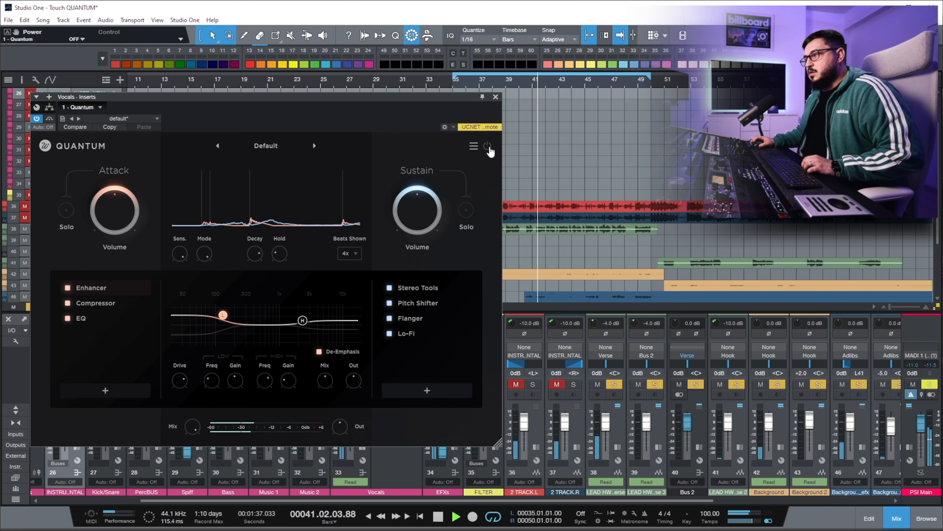
{"action": "left_click_drag", "start_coordinate": [346, 429], "coordinate": [376, 426]}
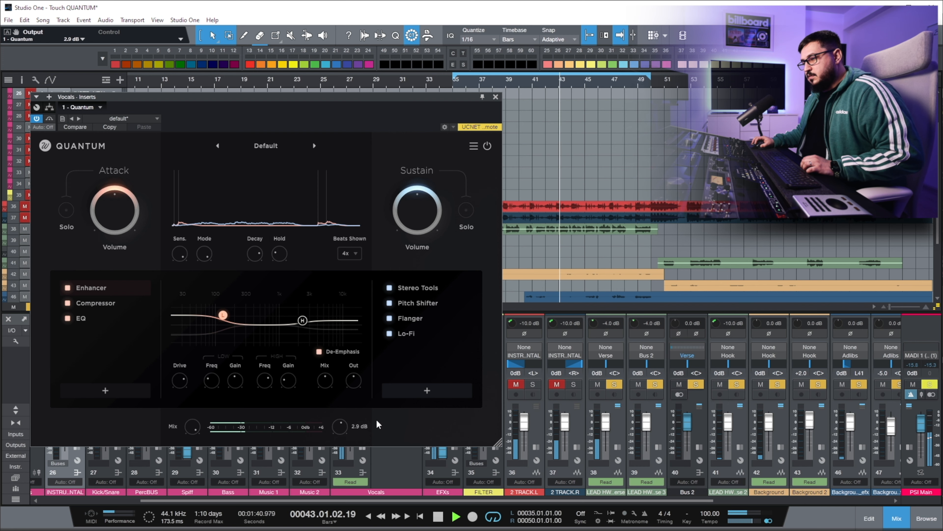
{"action": "left_click", "coordinate": [488, 148]}
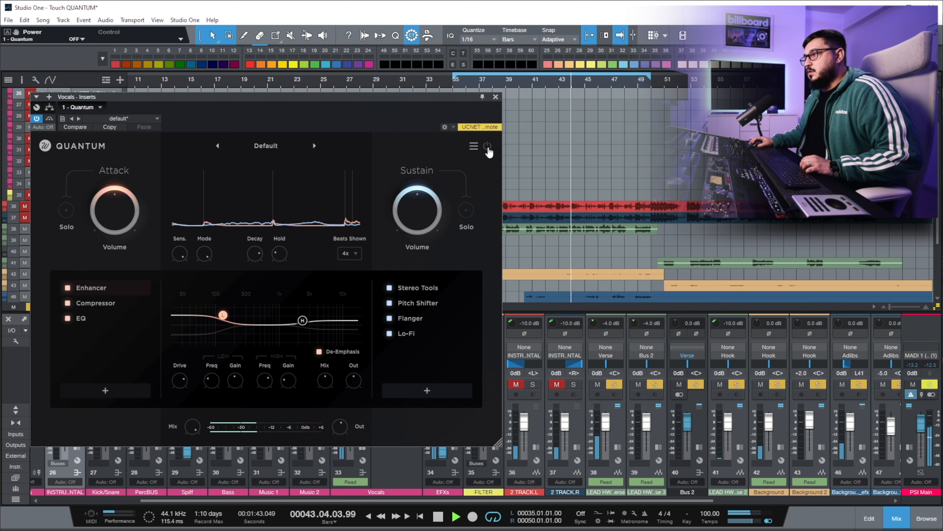
{"action": "left_click", "coordinate": [488, 147]}
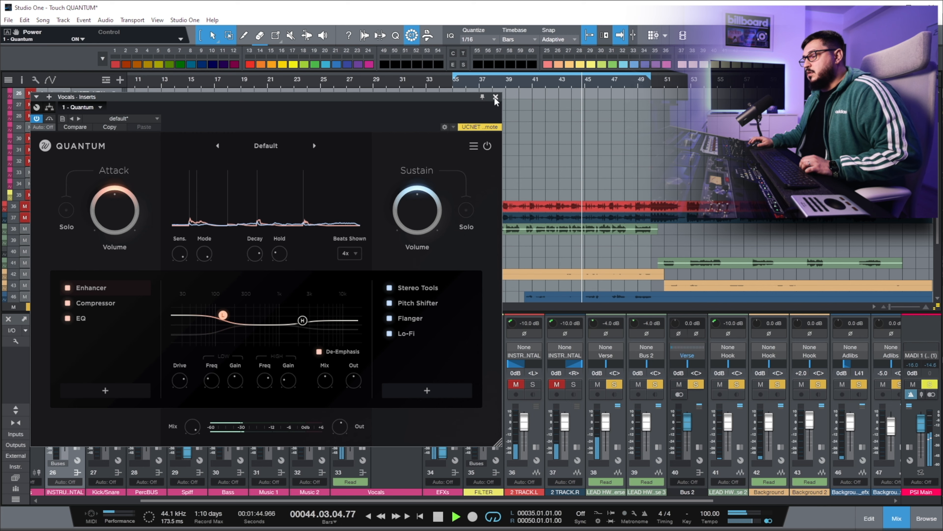
- Close Quantum, reset the EFXs channel's volume to 0 dB, and clear all track solos to hear the full mix
{"action": "left_click", "coordinate": [496, 97]}
{"action": "left_click", "coordinate": [442, 449], "text": "ctrl"}
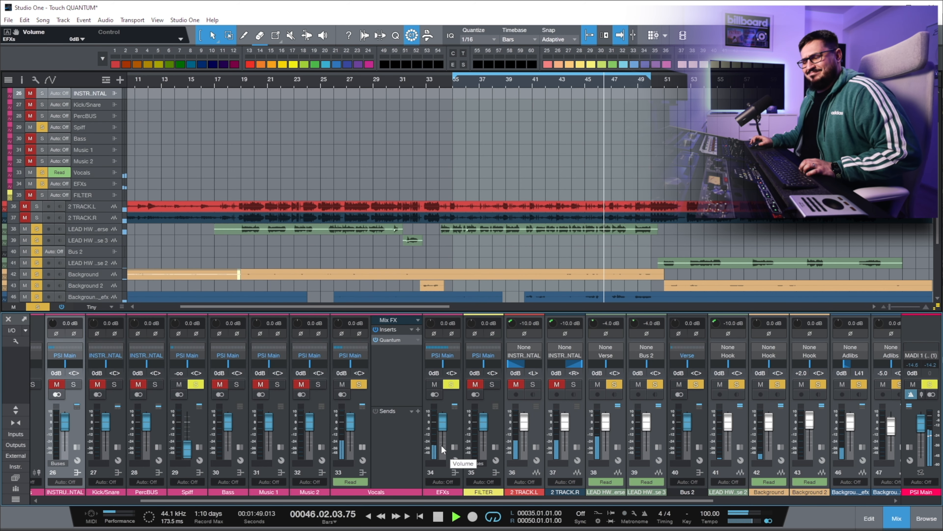
{"action": "left_click", "coordinate": [38, 307]}
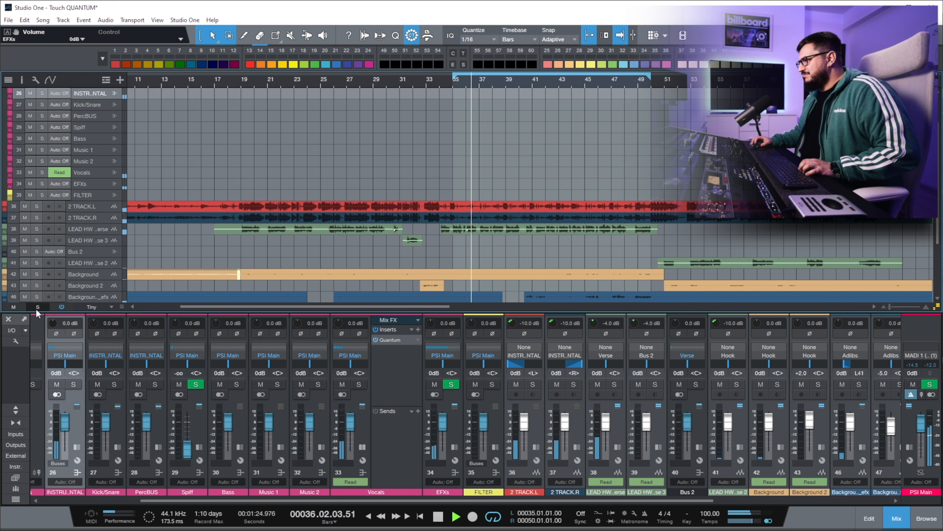
{"action": "key", "text": "space"}
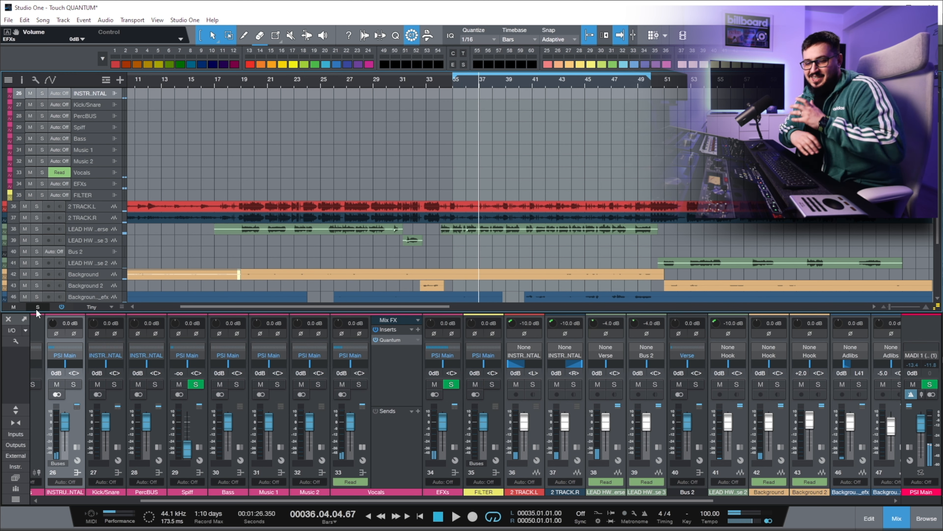